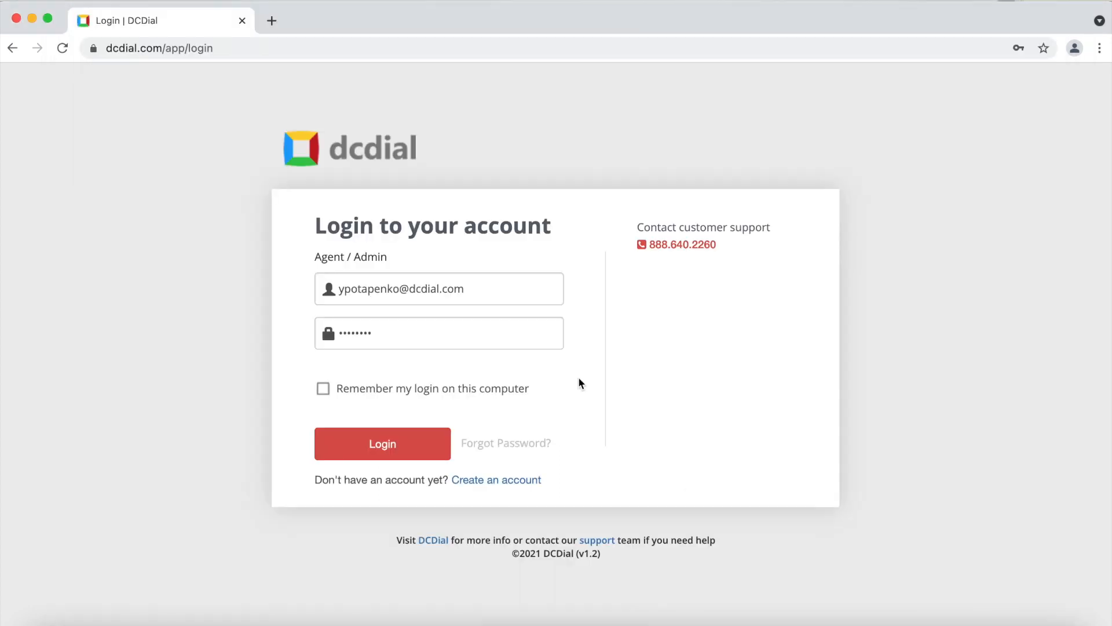
# - Log in and go to the Format Builder page under Administration > Setup
pyautogui.click(398, 445)
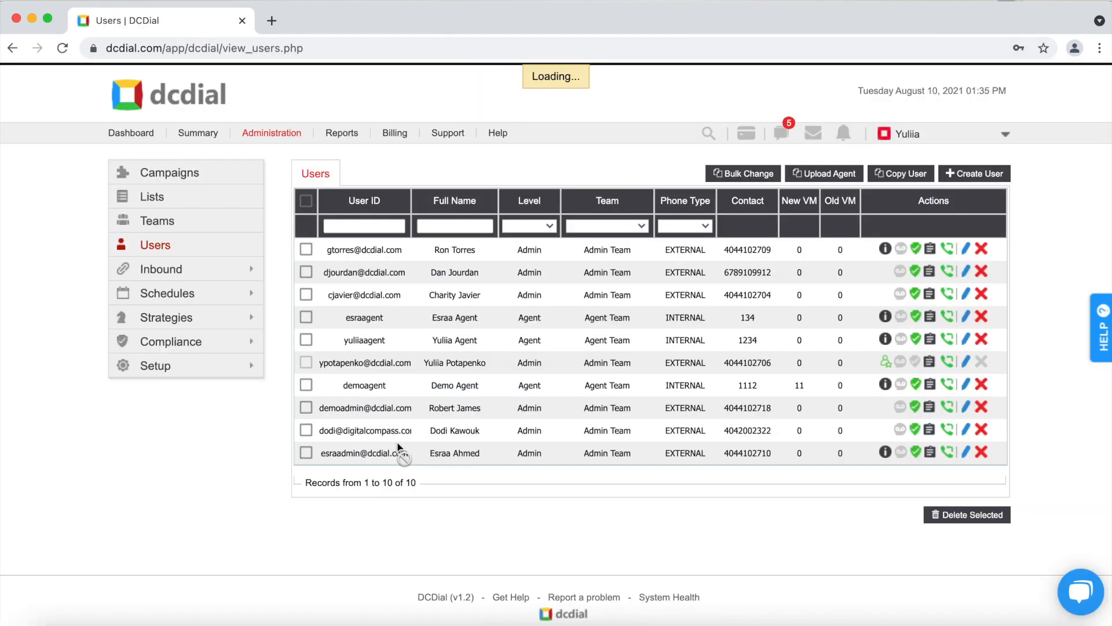
pyautogui.click(243, 366)
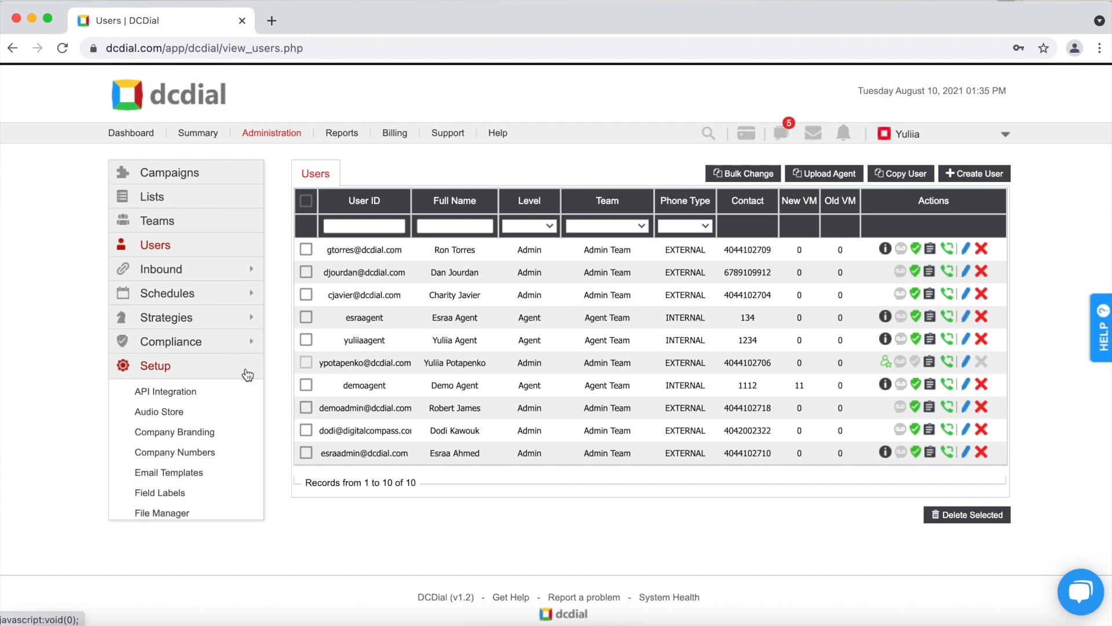
pyautogui.scroll(-3, 227, 510)
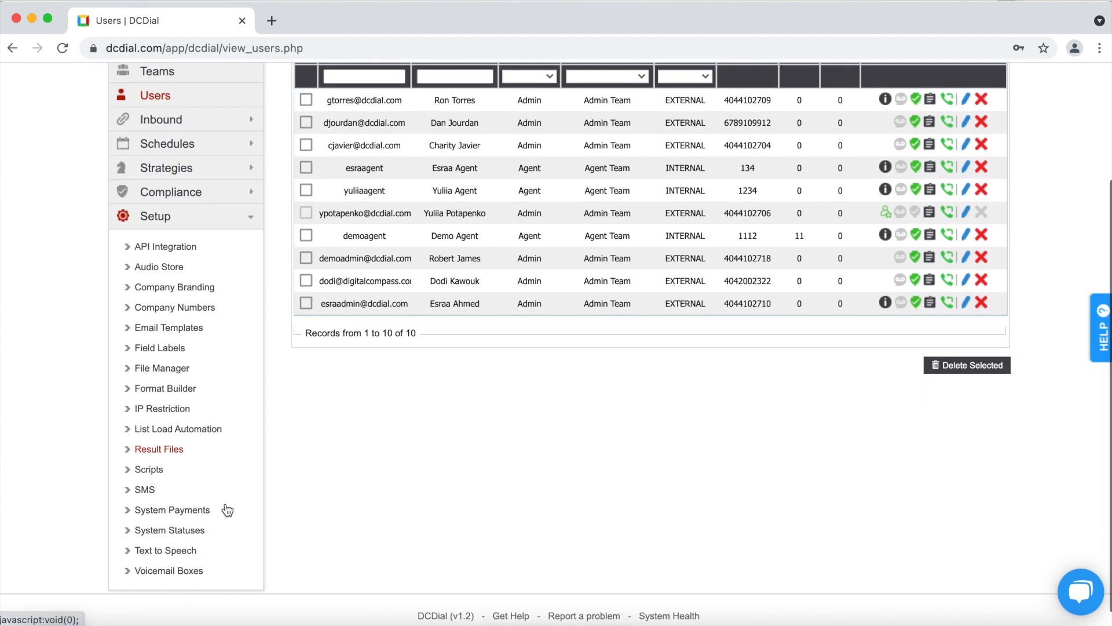
pyautogui.click(173, 388)
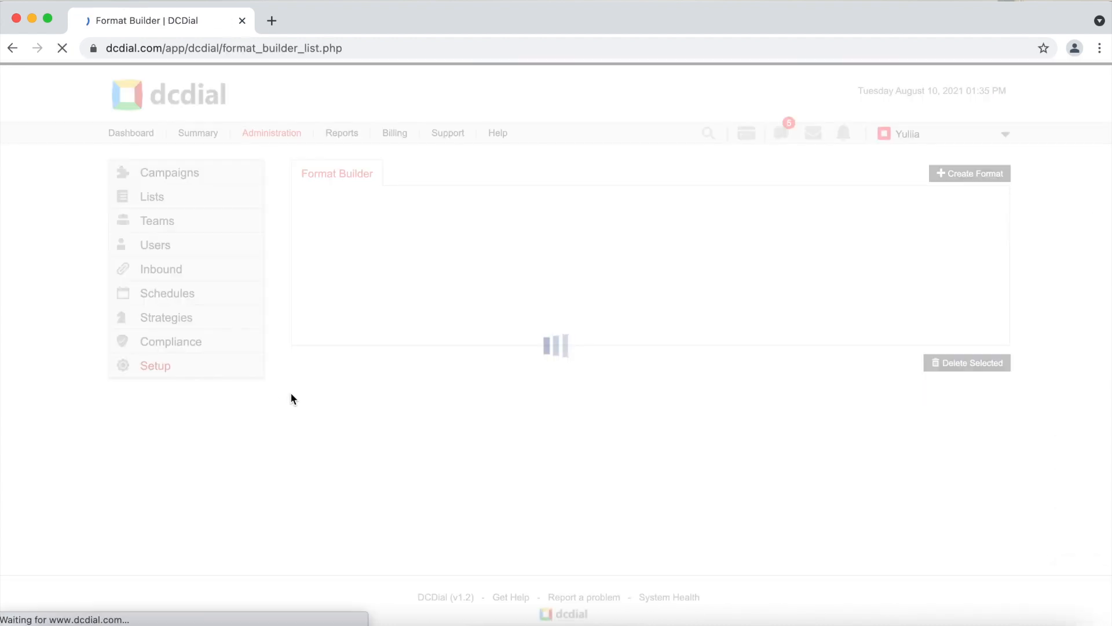
# - Start a new Import Leads format named 'New Import Format' and browse for its sample file
pyautogui.click(967, 174)
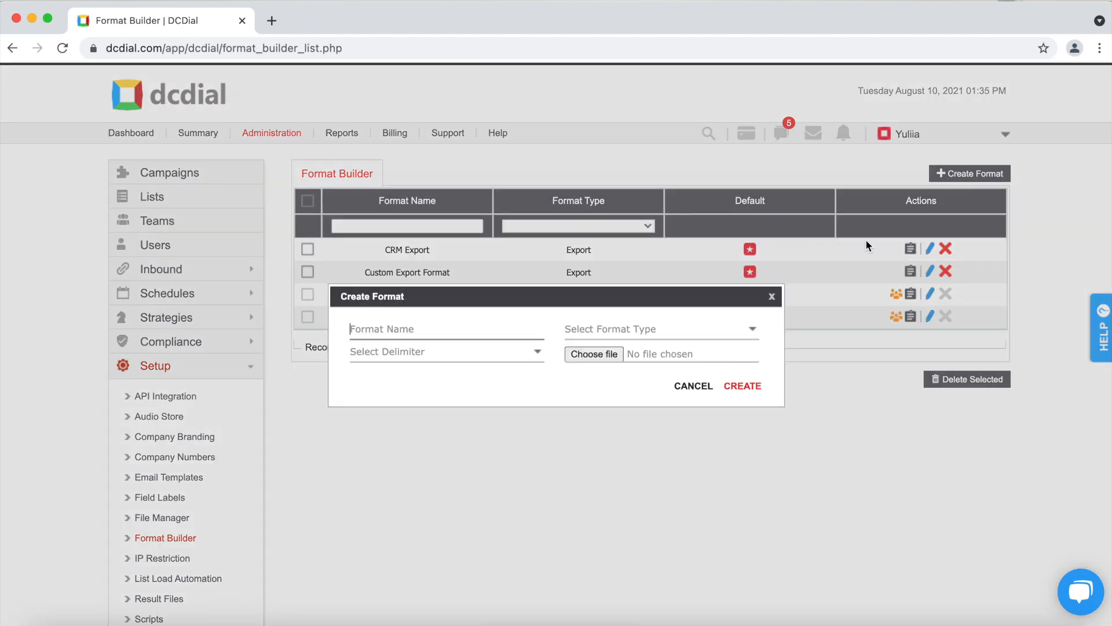
pyautogui.write('New Import Format')
pyautogui.click(666, 328)
pyautogui.click(659, 346)
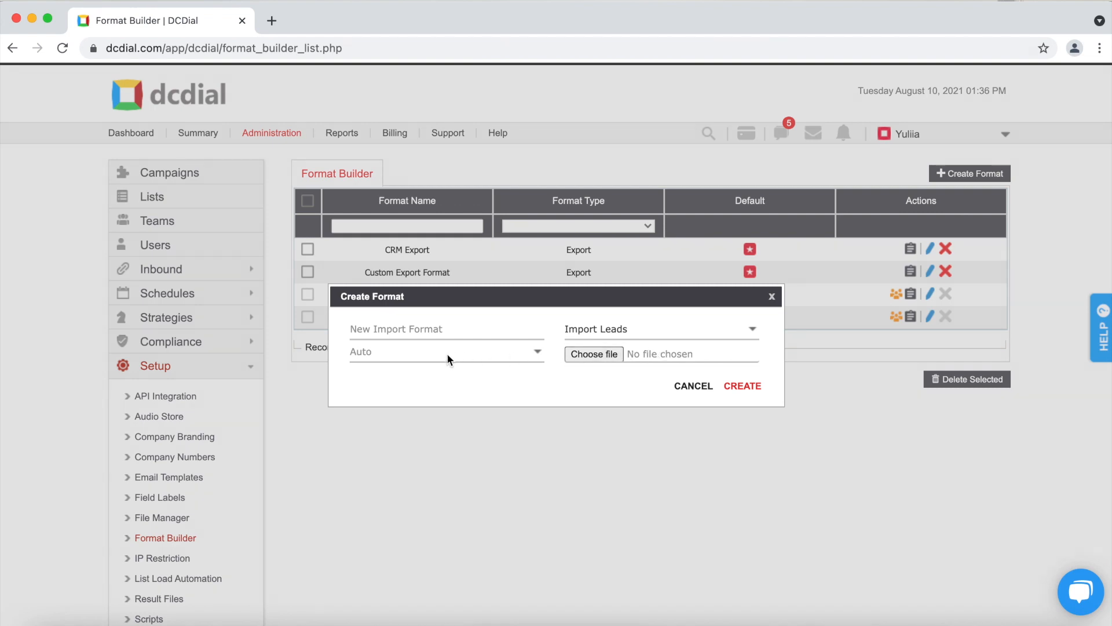
pyautogui.click(572, 386)
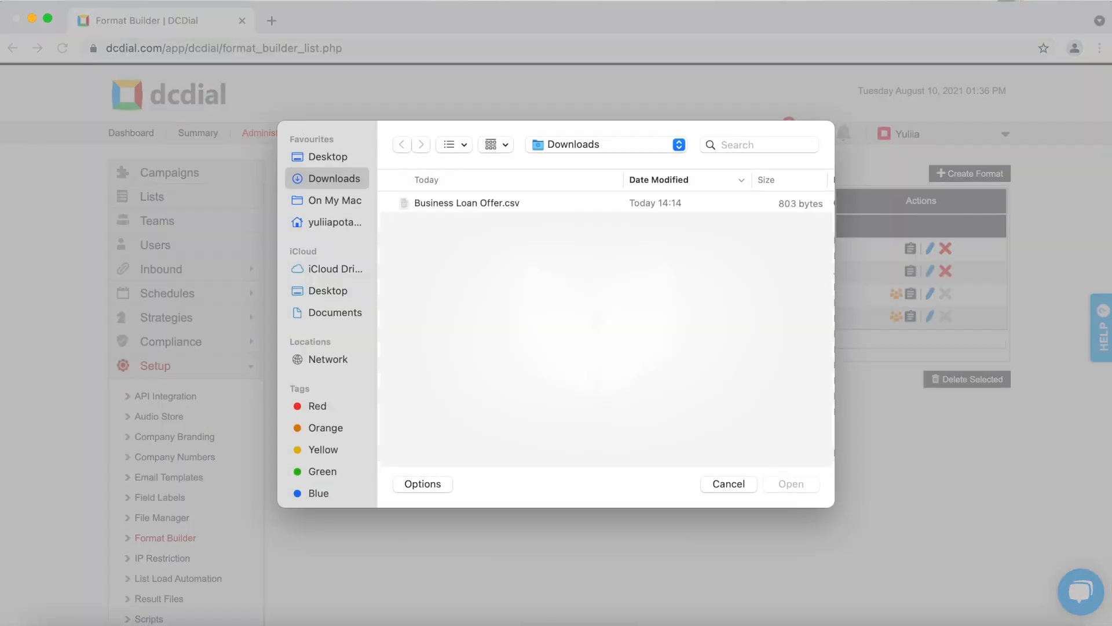
# - Attach Business Loan Offer.csv, create the format, and continue from Step 1 to Step 2
pyautogui.click(479, 204)
pyautogui.click(784, 486)
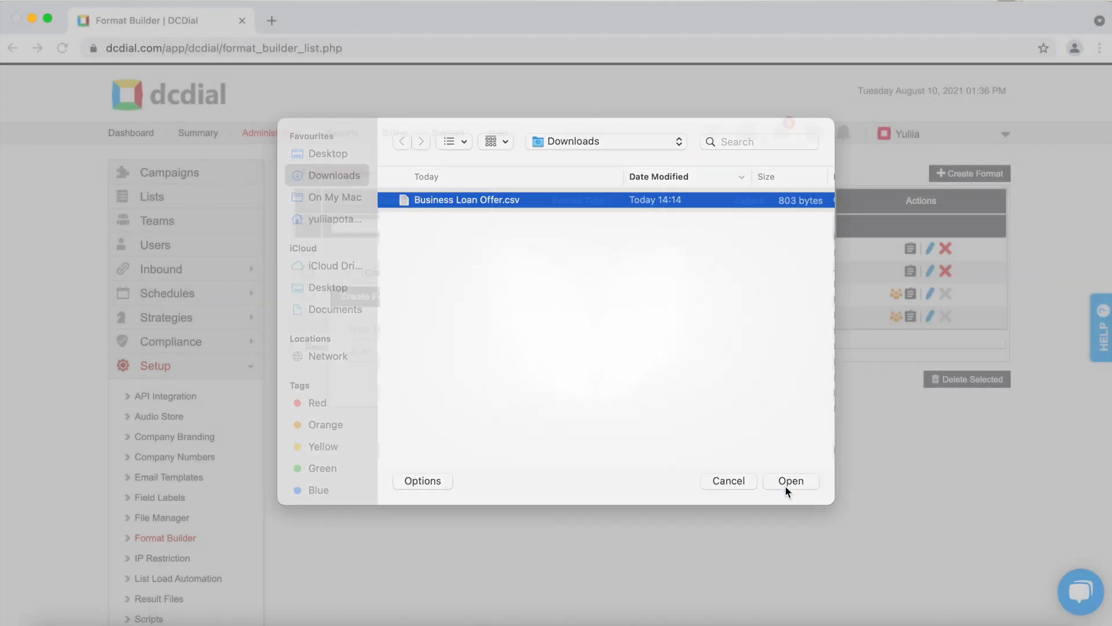
pyautogui.click(742, 387)
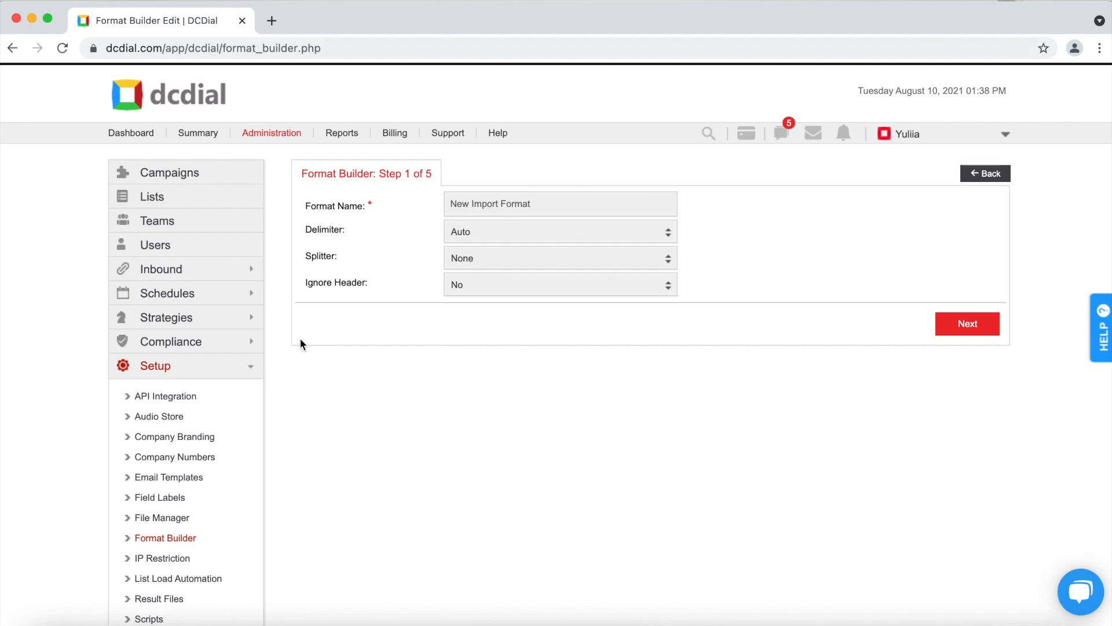
pyautogui.click(979, 330)
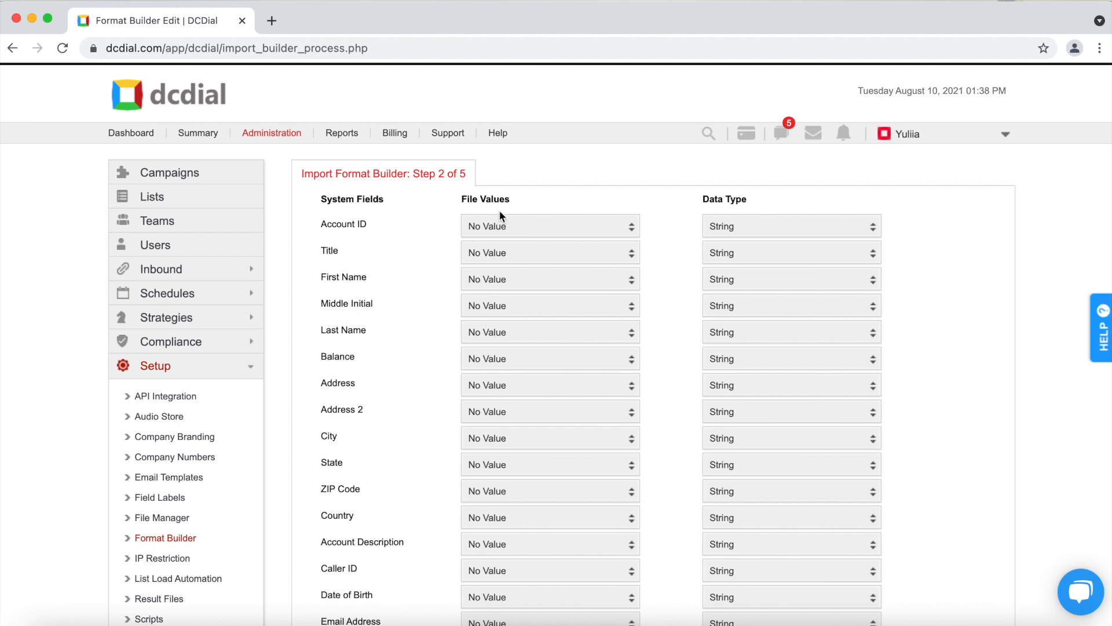
# - Map Account ID to the AccountID column and First Name to the FirstName column
pyautogui.scroll(-3, 436, 230)
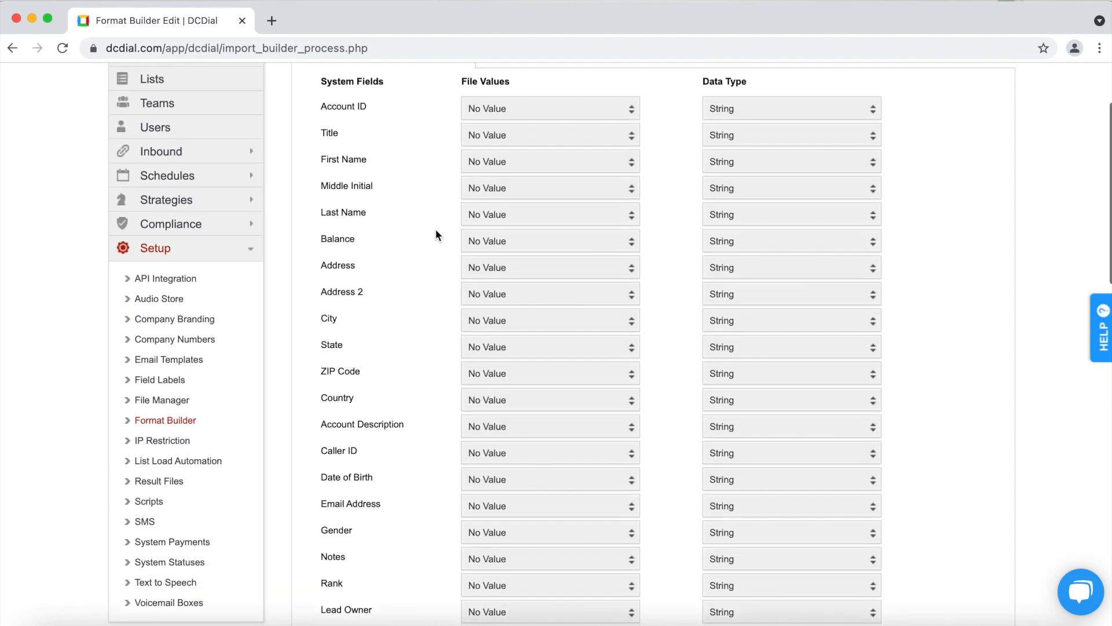
pyautogui.click(558, 113)
pyautogui.scroll(2, 548, 142)
pyautogui.click(546, 132)
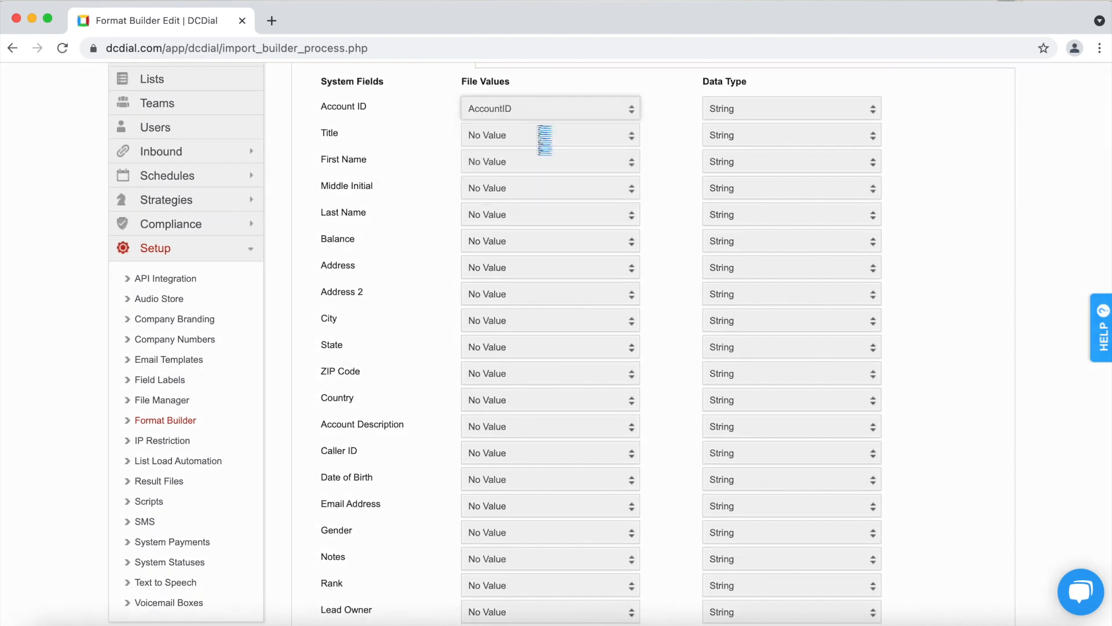
pyautogui.click(524, 164)
pyautogui.scroll(-1, 527, 186)
pyautogui.scroll(2, 527, 199)
pyautogui.click(529, 199)
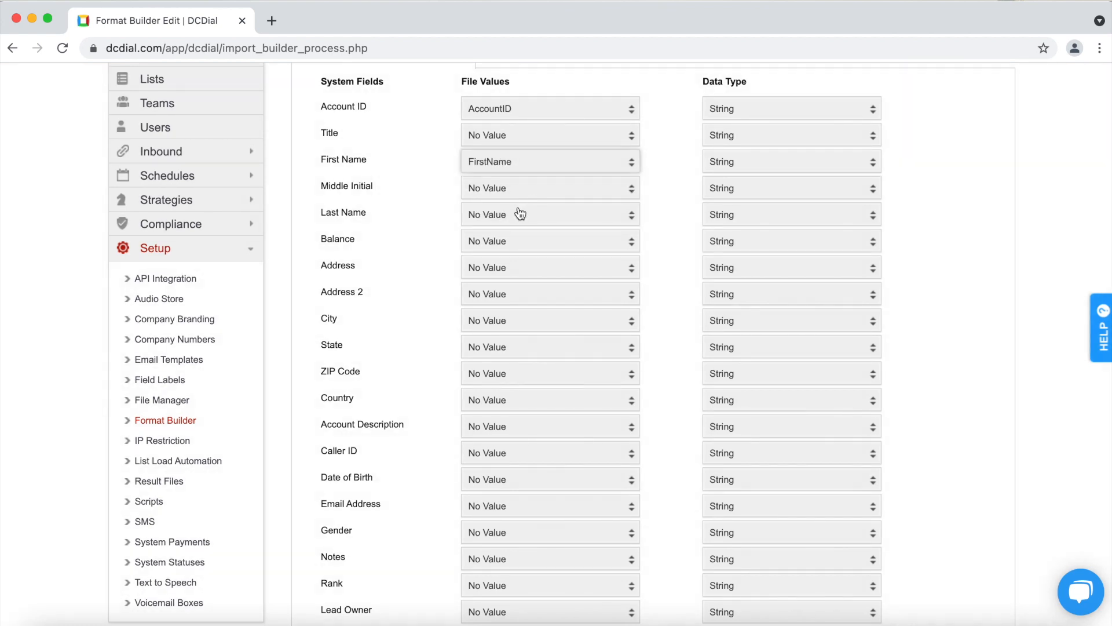
# - Map Last Name, Balance and Date of Birth to the LastName, Balance and DateofBirth columns
pyautogui.click(519, 214)
pyautogui.scroll(2, 517, 241)
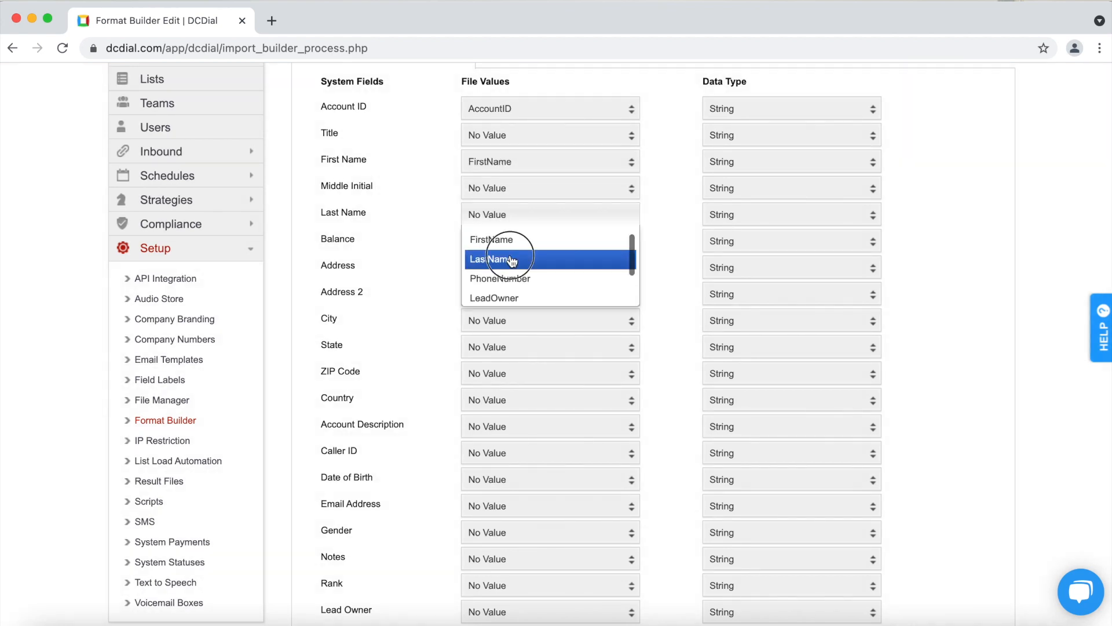
pyautogui.click(497, 259)
pyautogui.click(490, 246)
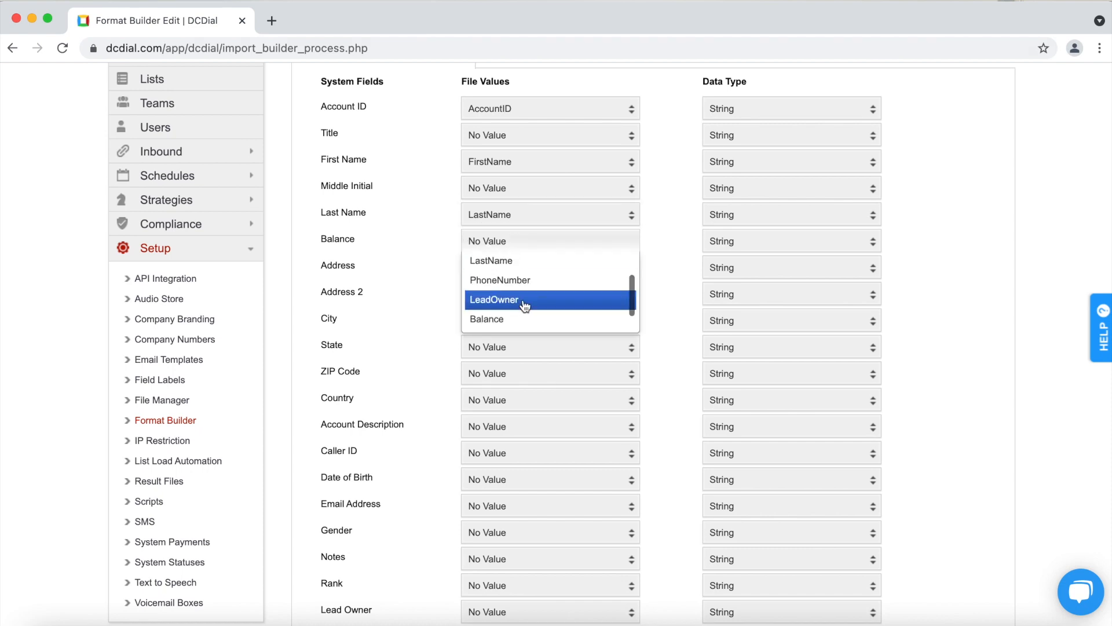
pyautogui.click(527, 318)
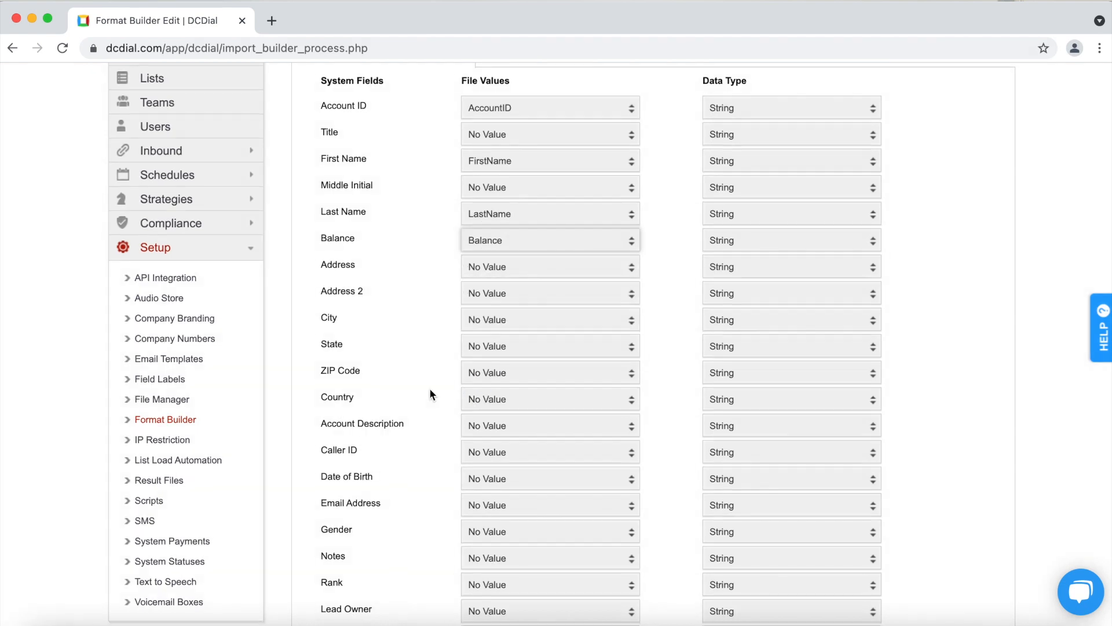
pyautogui.scroll(-2, 430, 390)
pyautogui.click(501, 352)
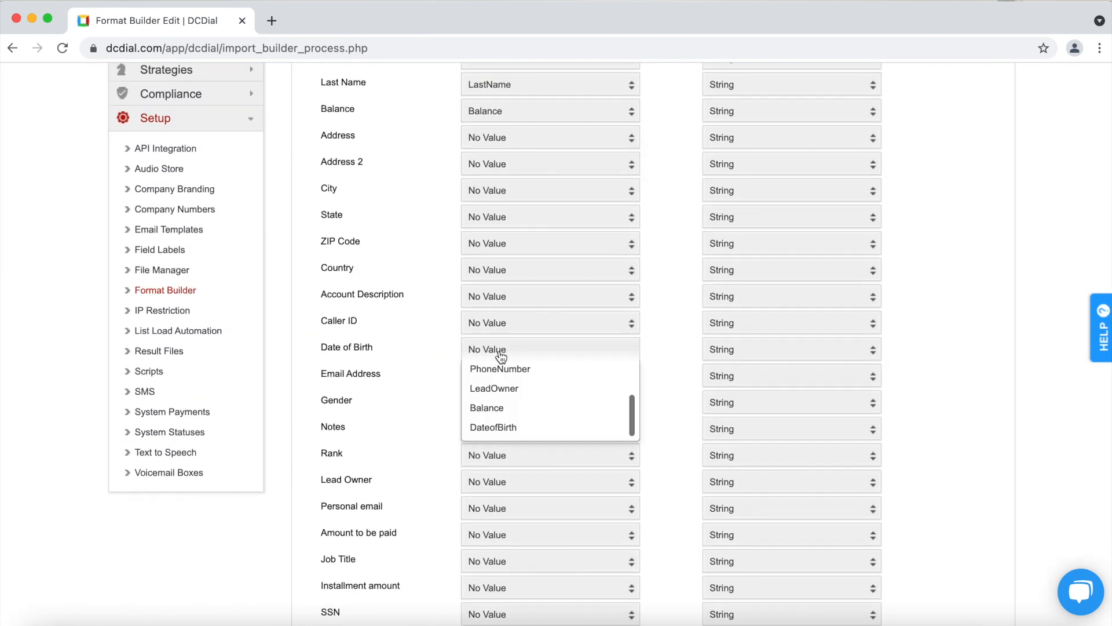
pyautogui.click(539, 428)
pyautogui.scroll(4, 435, 400)
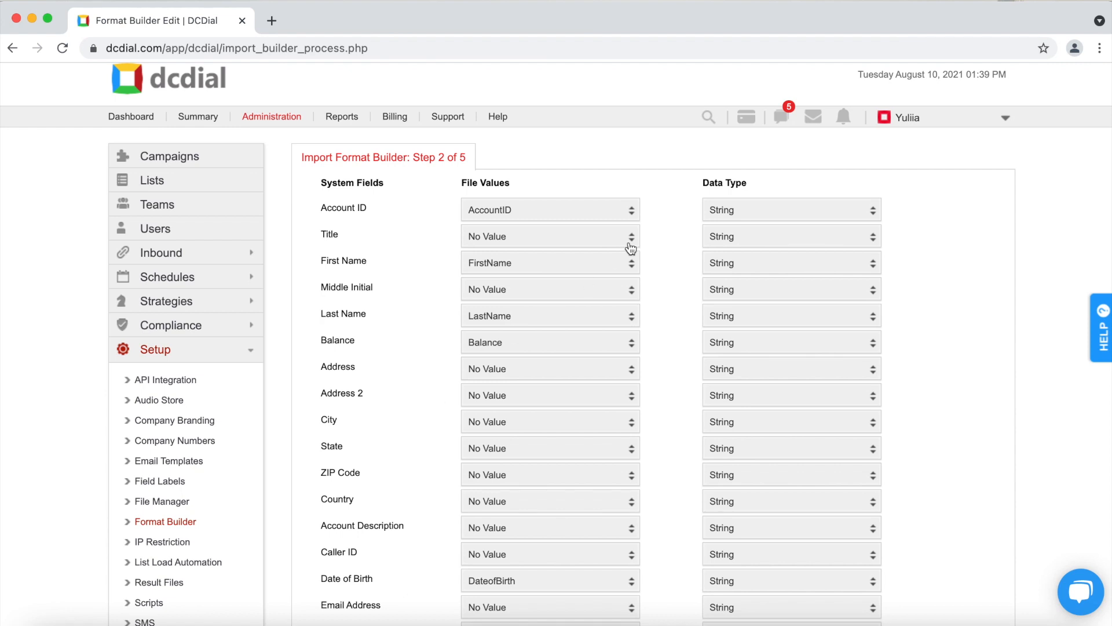
# - Set Account ID's data type to Number and First and Last Name to Text
pyautogui.click(728, 213)
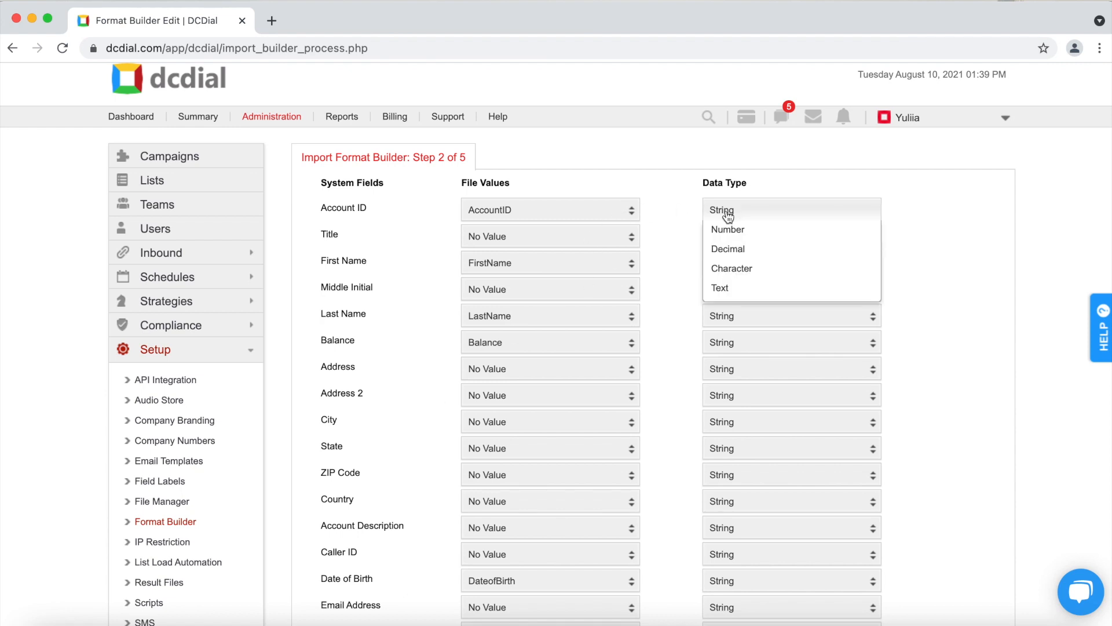
pyautogui.click(762, 228)
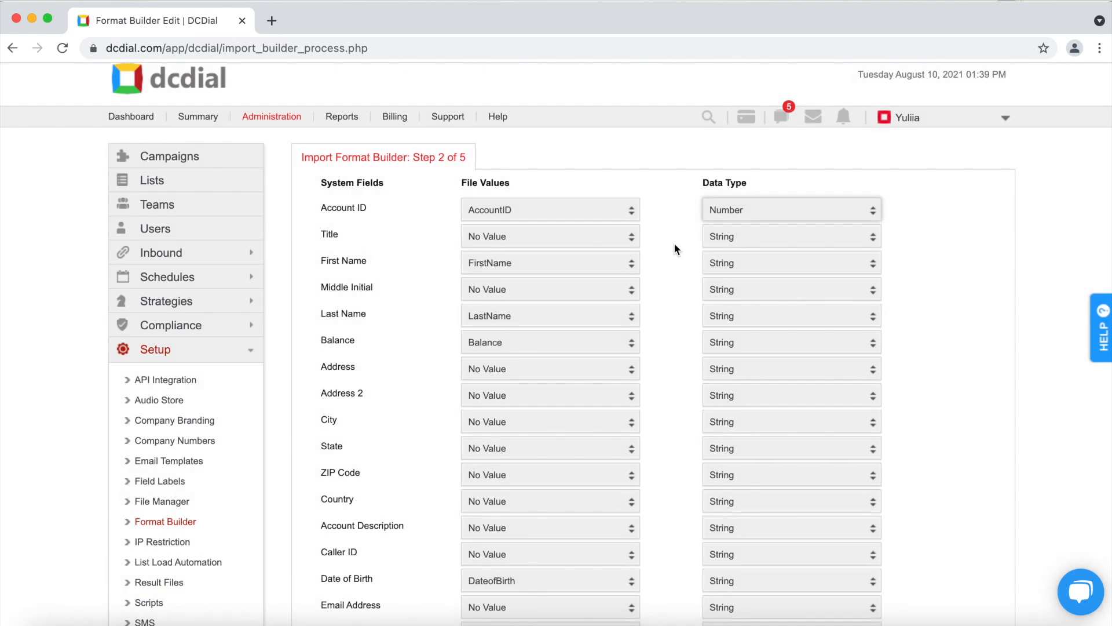
pyautogui.click(728, 265)
pyautogui.click(752, 347)
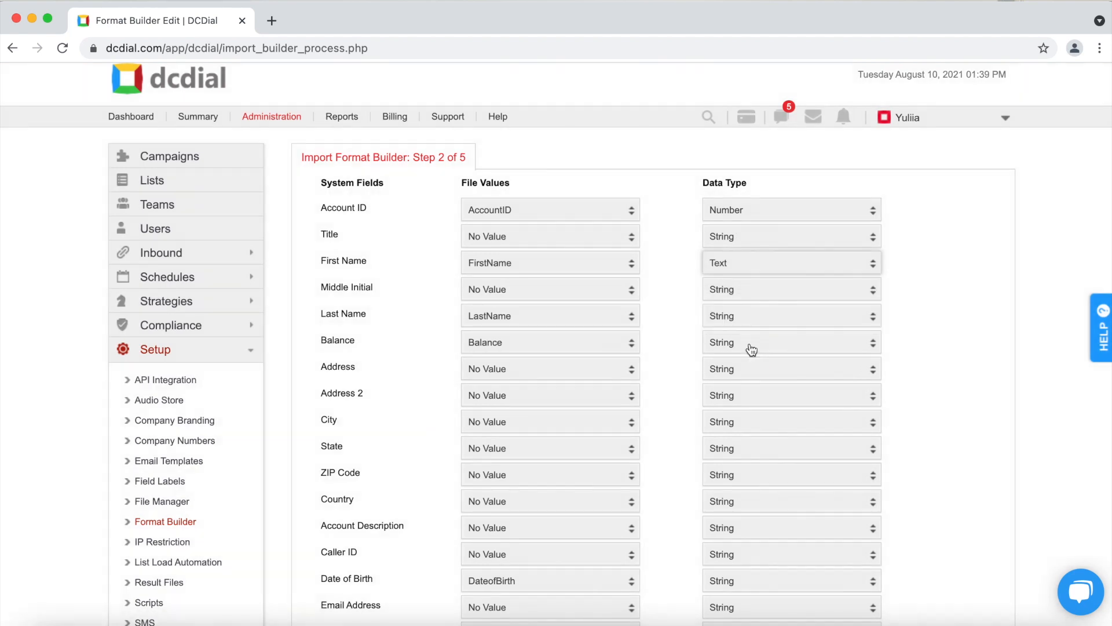
pyautogui.click(740, 320)
pyautogui.click(751, 396)
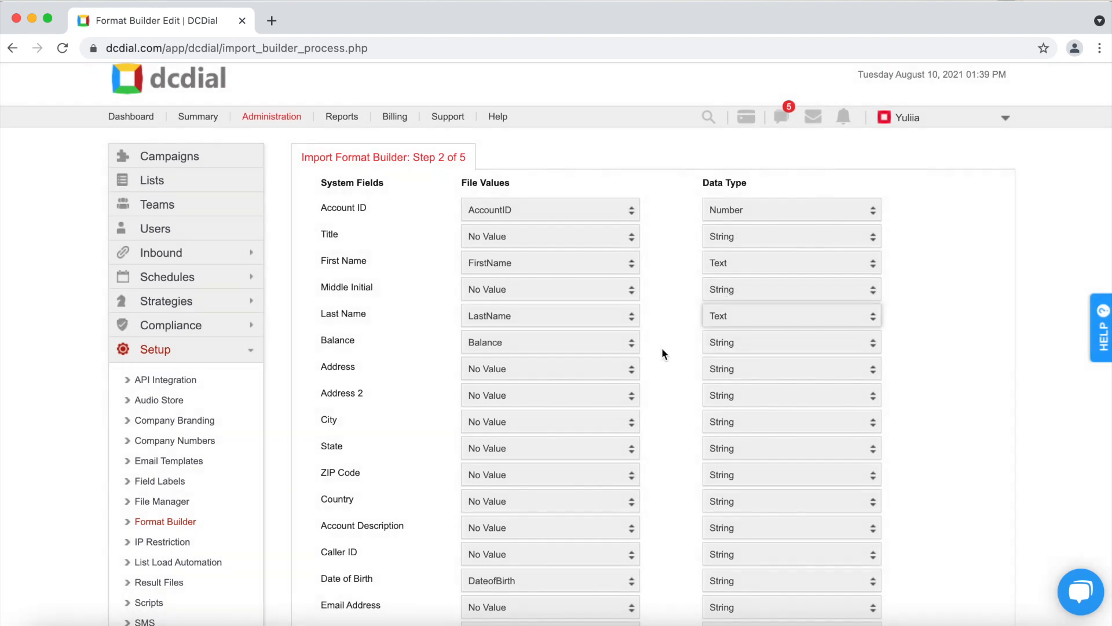
# - Set Balance's data type to Decimal and Date of Birth's to Date
pyautogui.click(712, 346)
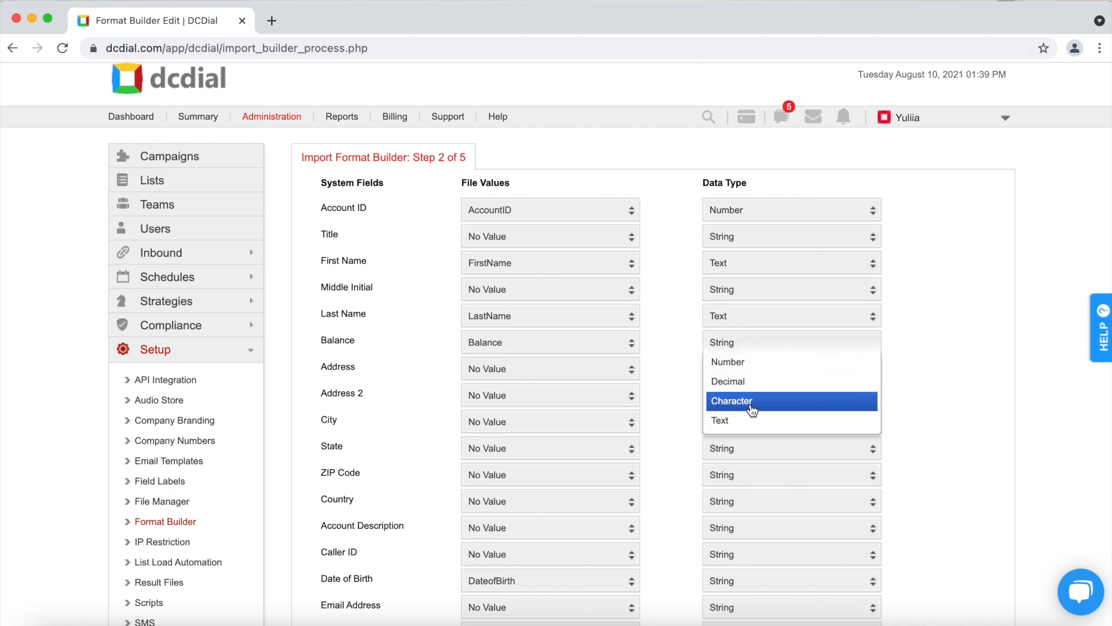
pyautogui.click(744, 382)
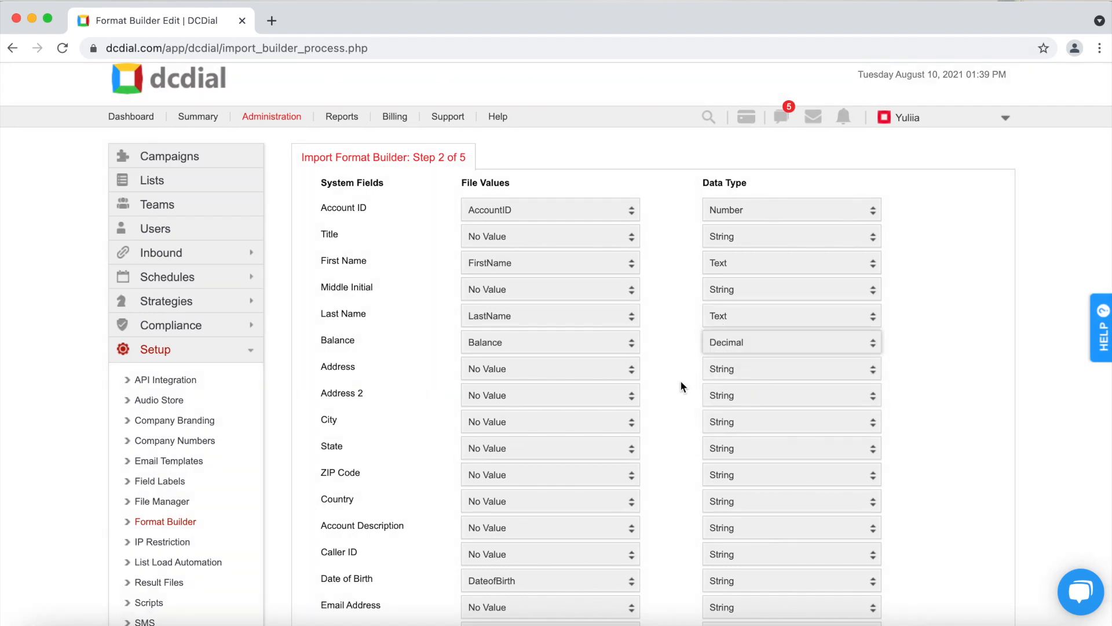
pyautogui.scroll(-2, 681, 386)
pyautogui.scroll(-3, 680, 380)
pyautogui.click(735, 423)
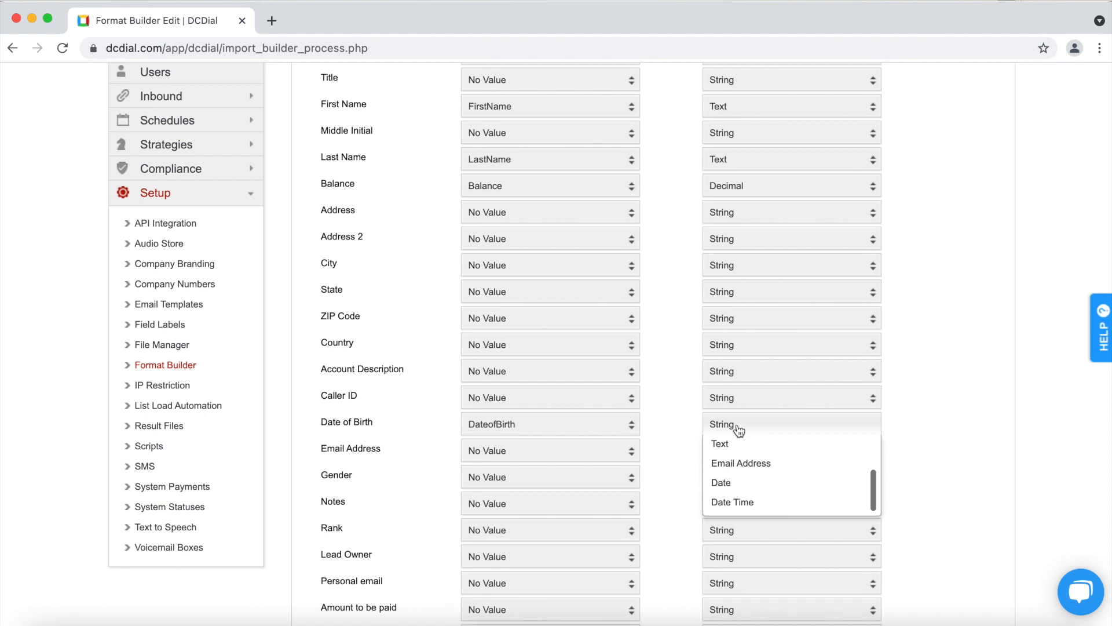
pyautogui.click(749, 485)
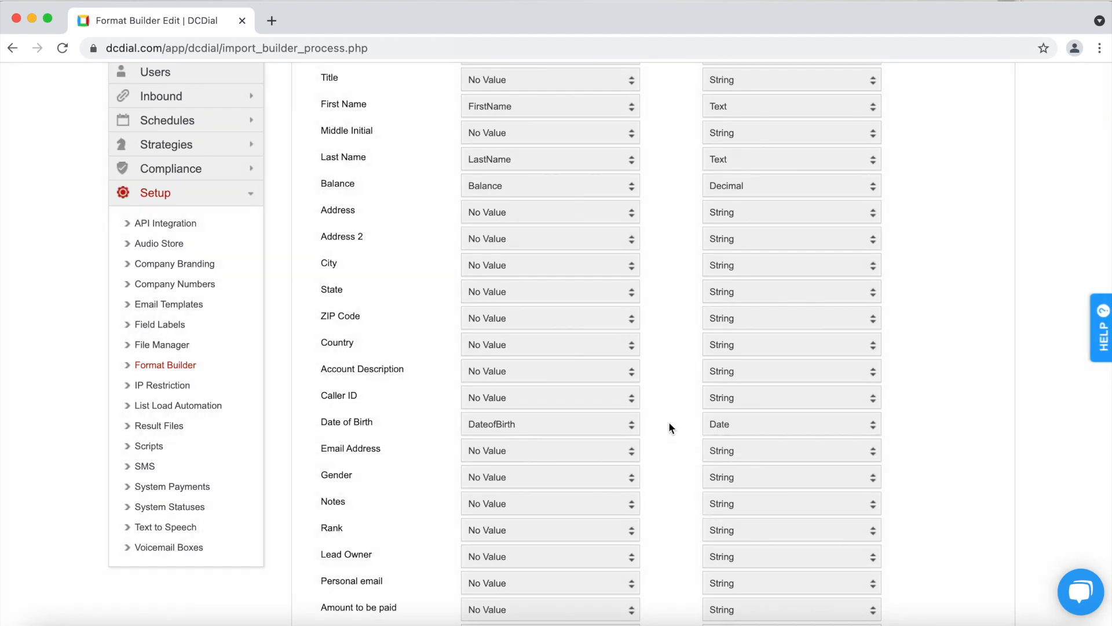
pyautogui.scroll(-20, 671, 428)
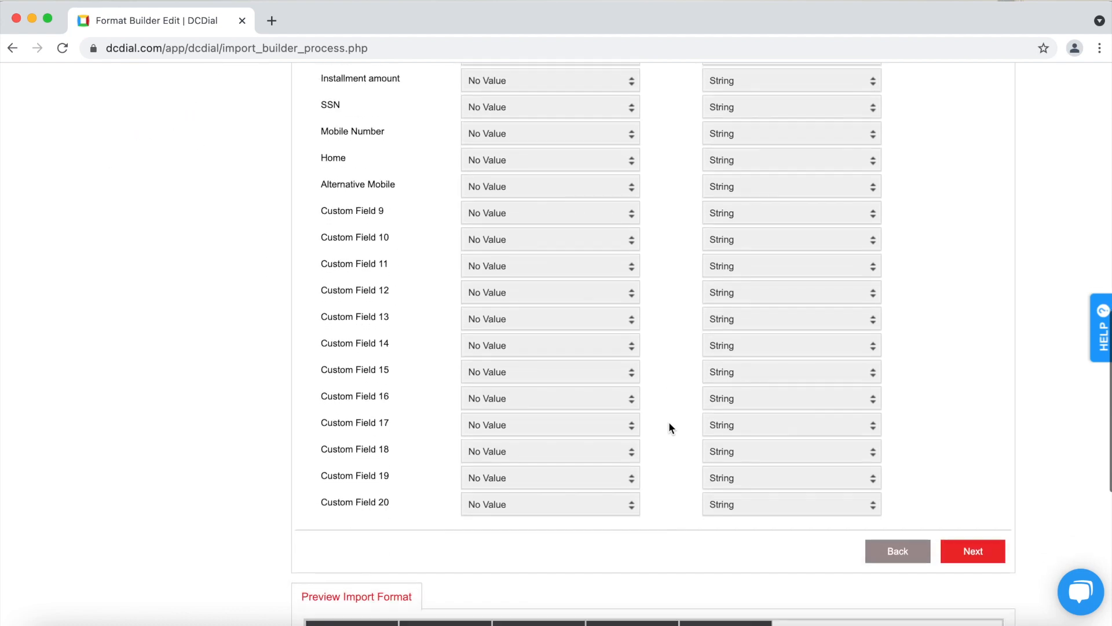
# - Advance to Step 3 of 5 and choose MOBILE as the phone label
pyautogui.scroll(-13, 669, 427)
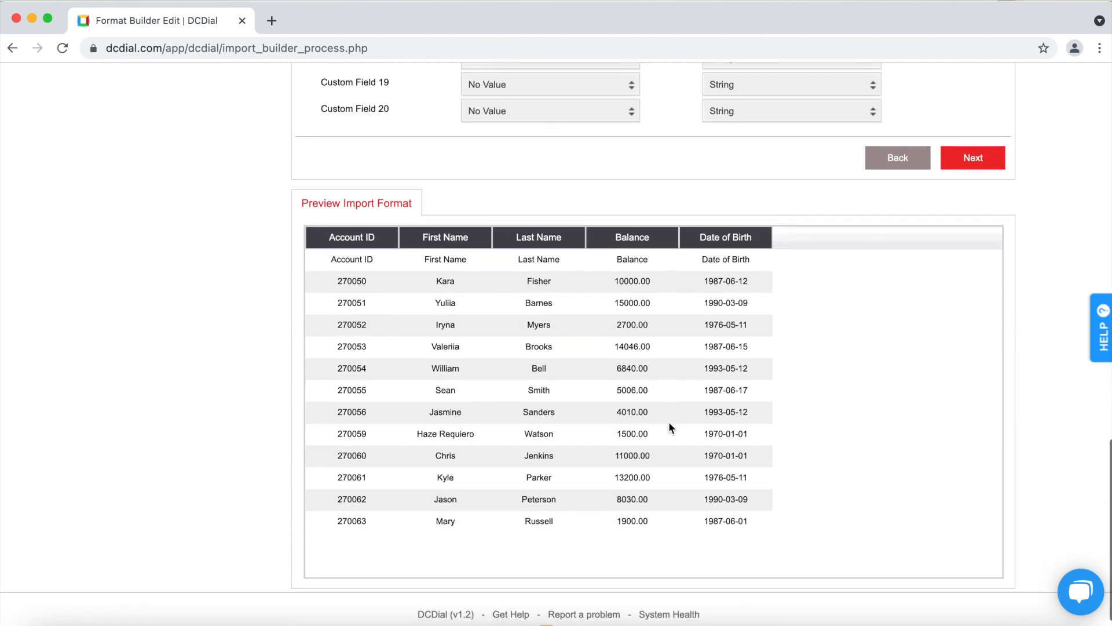
pyautogui.scroll(5, 876, 400)
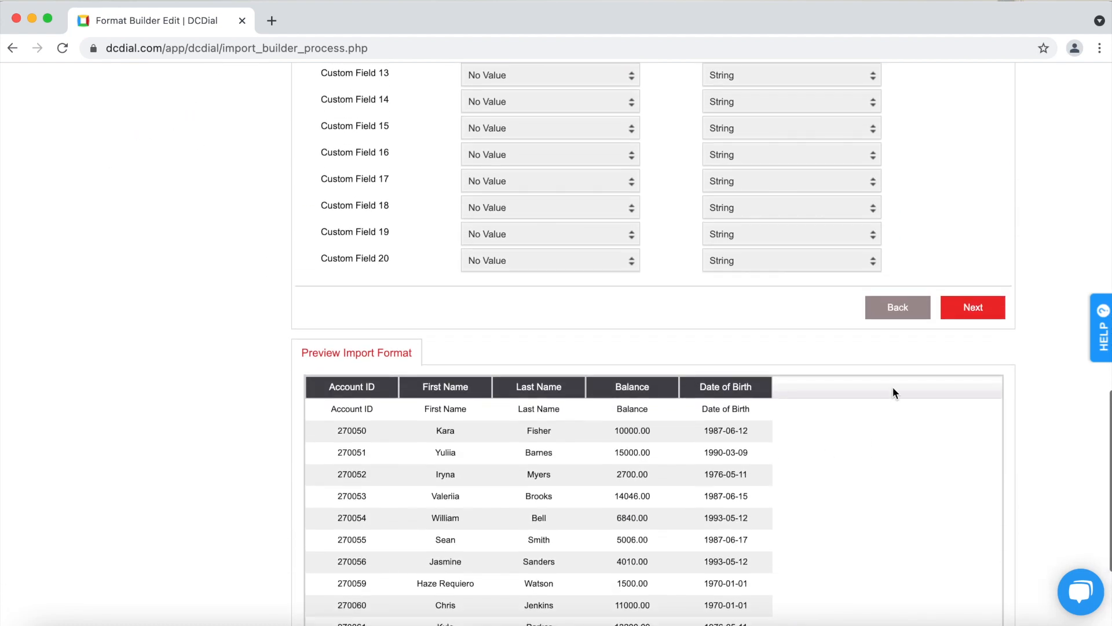
pyautogui.click(981, 313)
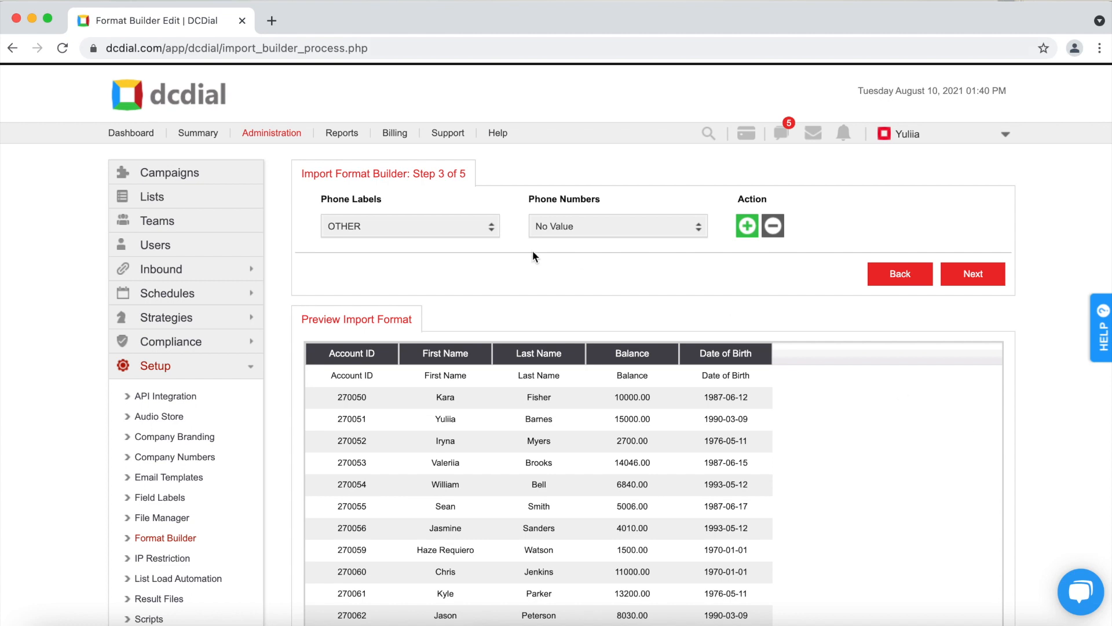
pyautogui.click(484, 227)
# - Map the MOBILE phone label to the PhoneNumber file column
pyautogui.click(492, 280)
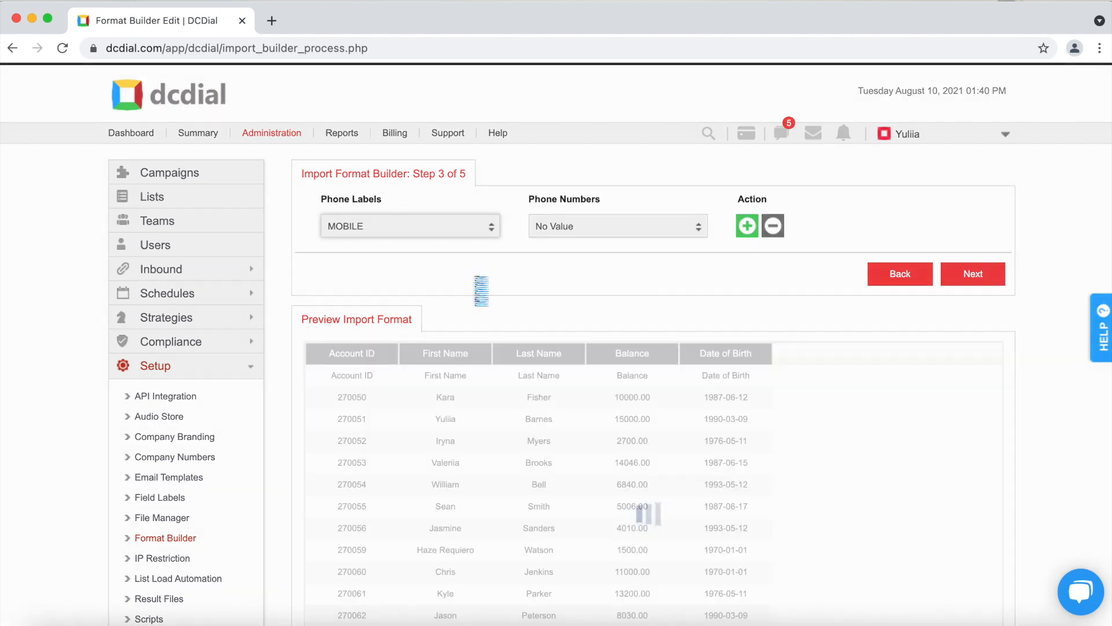
pyautogui.click(571, 225)
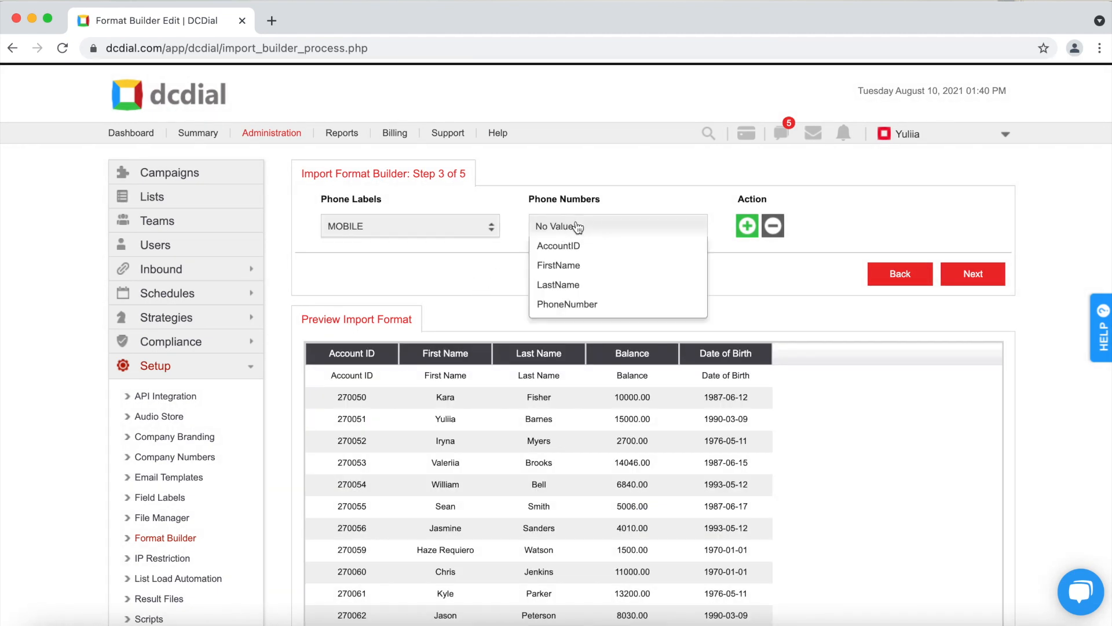
pyautogui.click(584, 304)
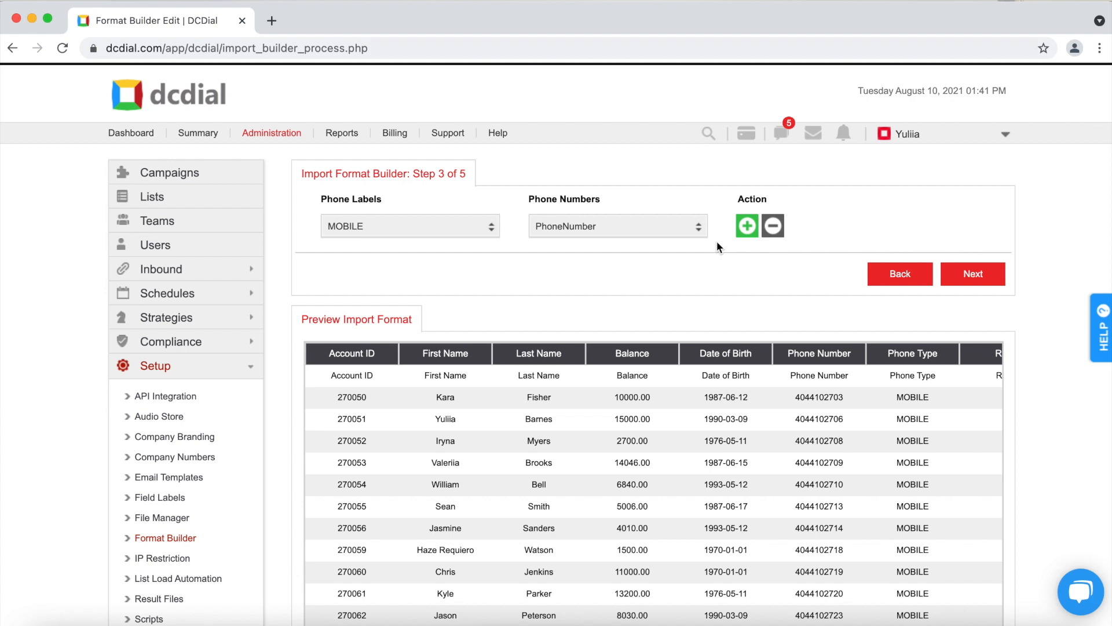
# - Add two extra phone mapping rows, remove them again, and check the preview's Phone Type and Rank
pyautogui.click(747, 227)
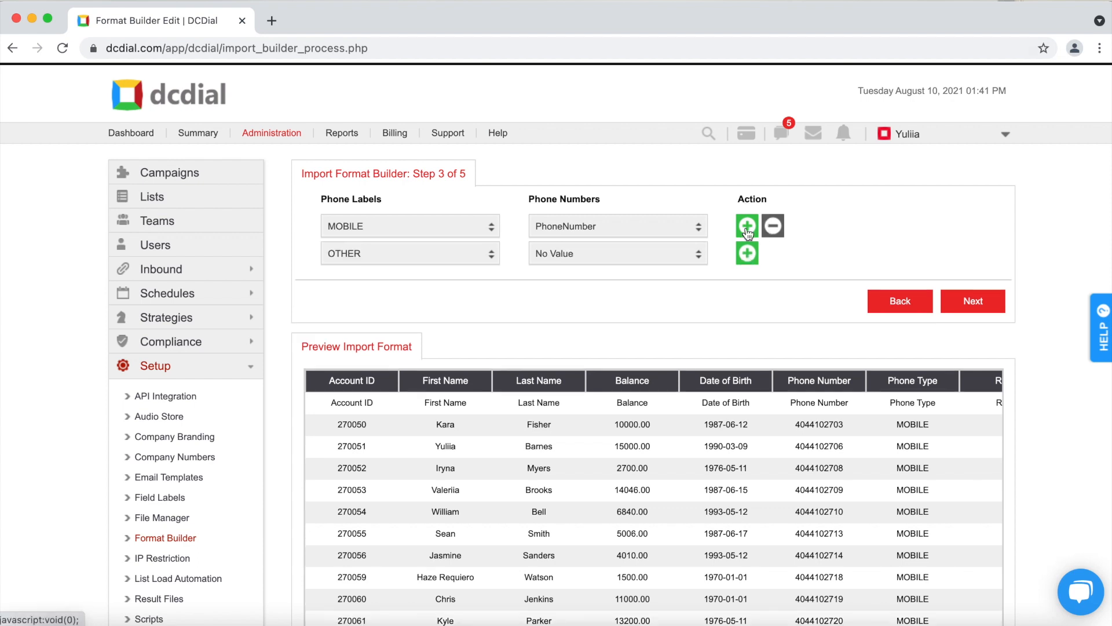
pyautogui.click(748, 254)
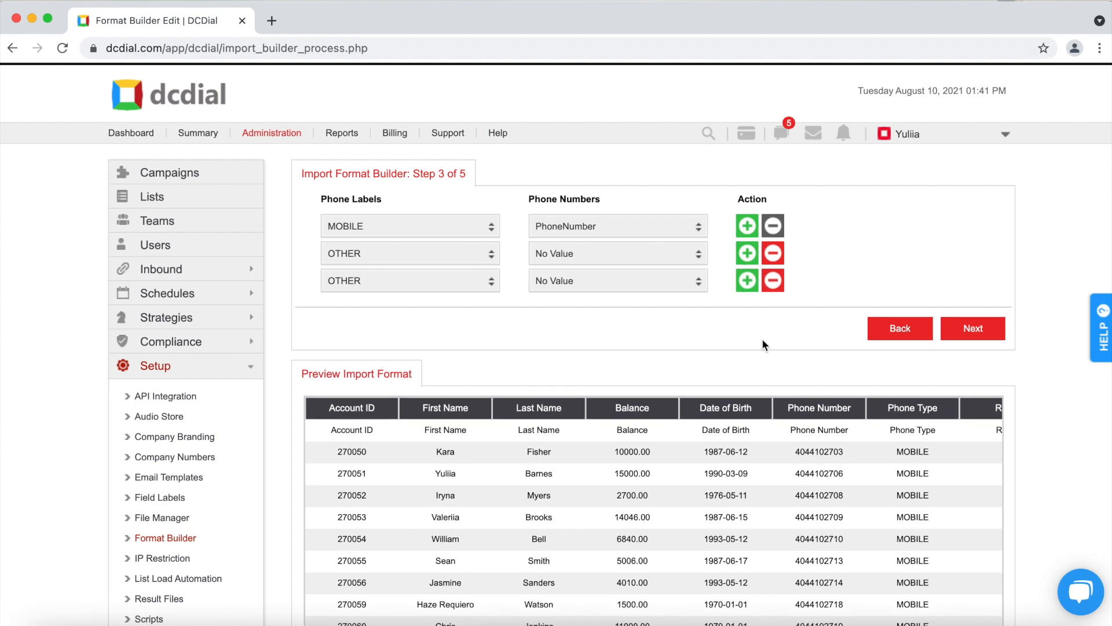
pyautogui.click(773, 281)
pyautogui.click(773, 253)
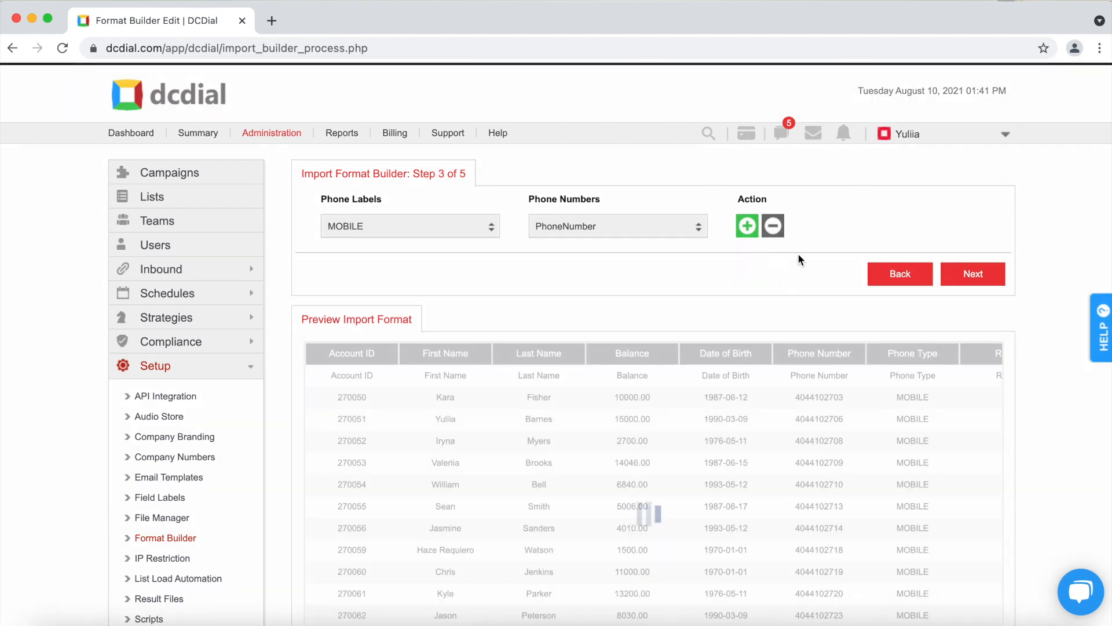
pyautogui.scroll(-5, 815, 256)
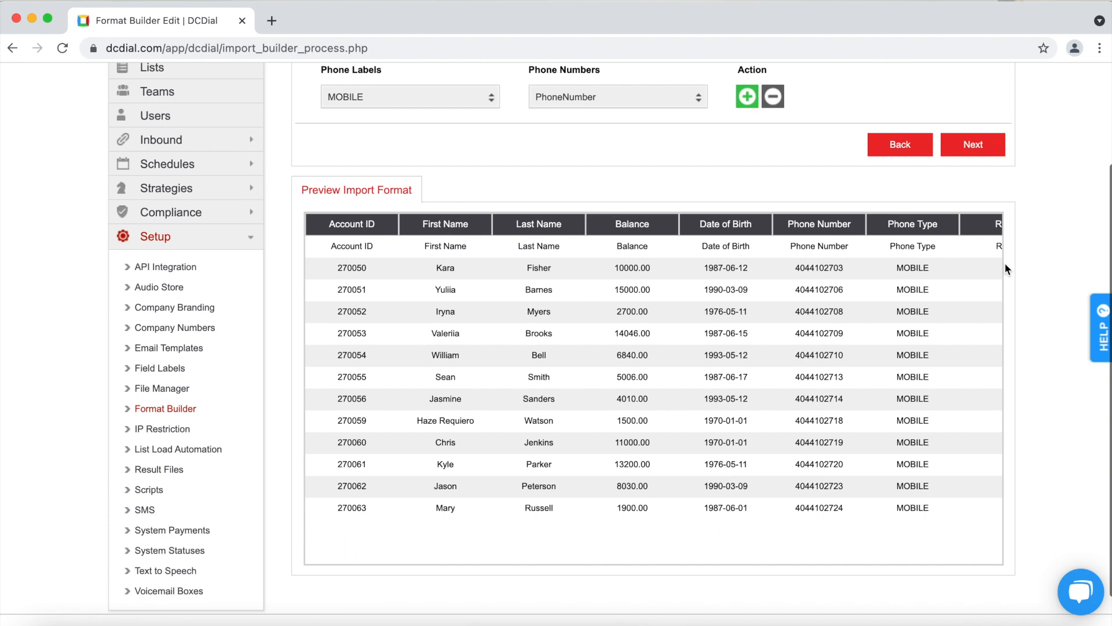
pyautogui.hscroll(3, 923, 313)
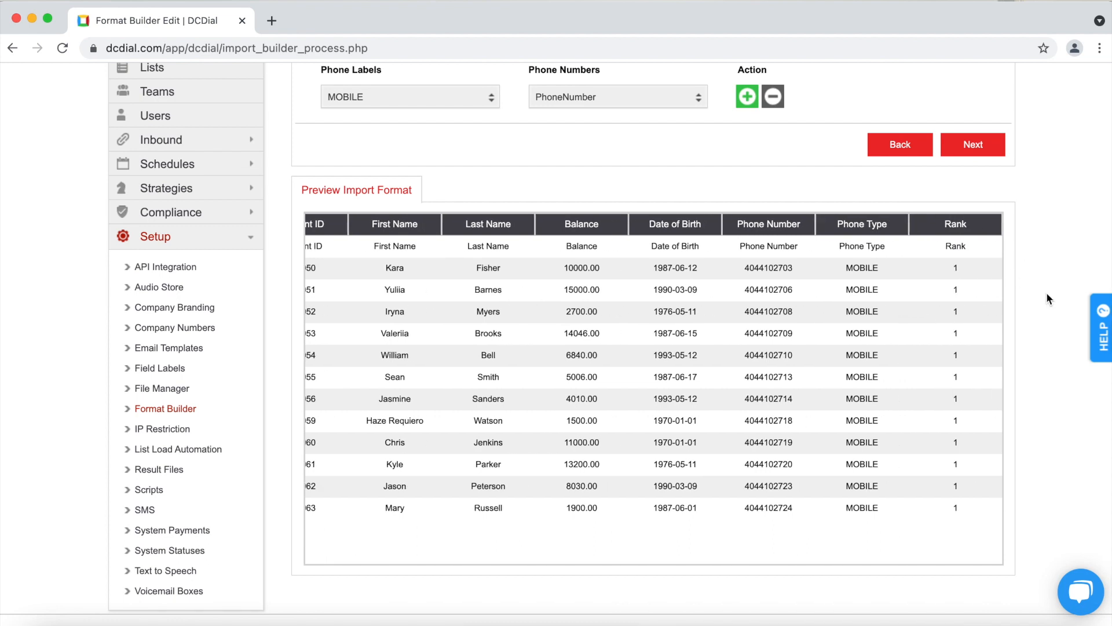
pyautogui.scroll(5, 1046, 293)
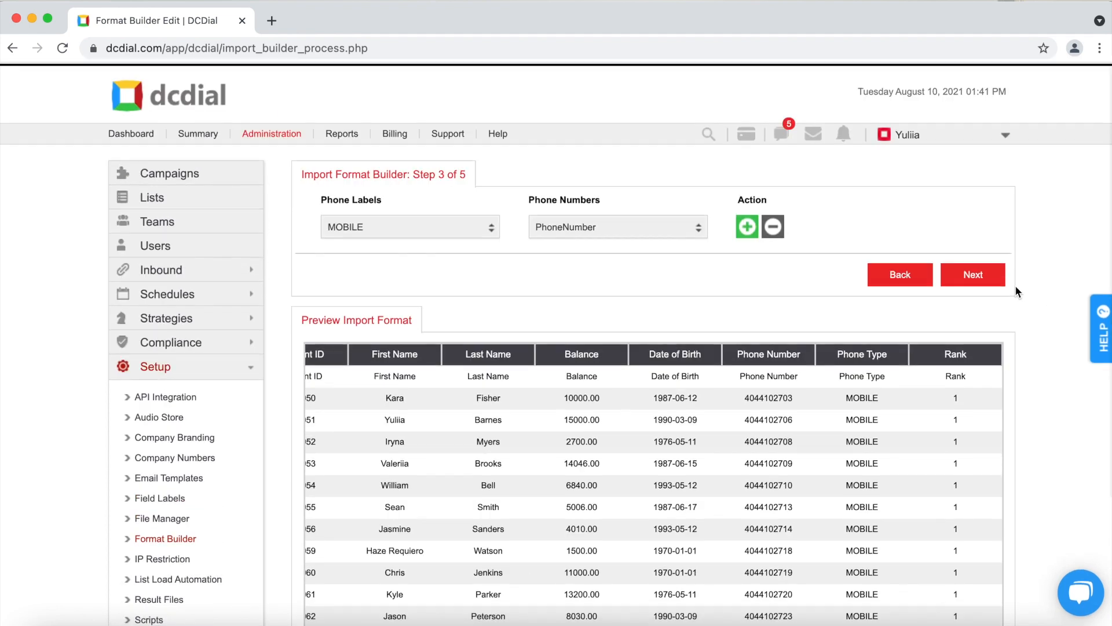
# - Continue to Step 4 and map the first lead owner to a file value with that owner's name
pyautogui.click(990, 275)
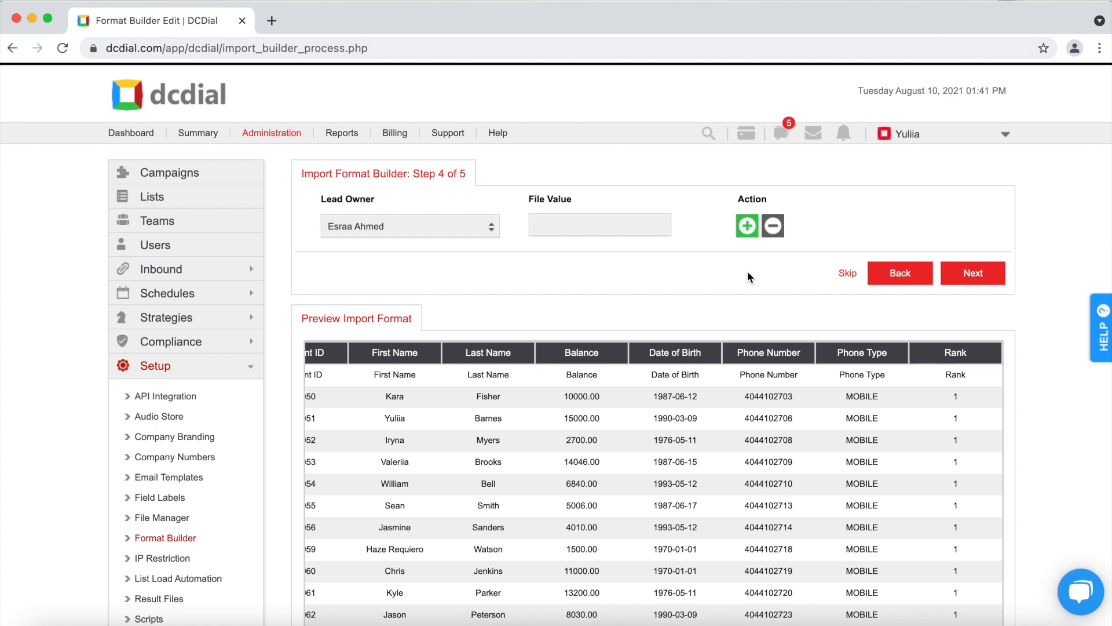
pyautogui.click(469, 229)
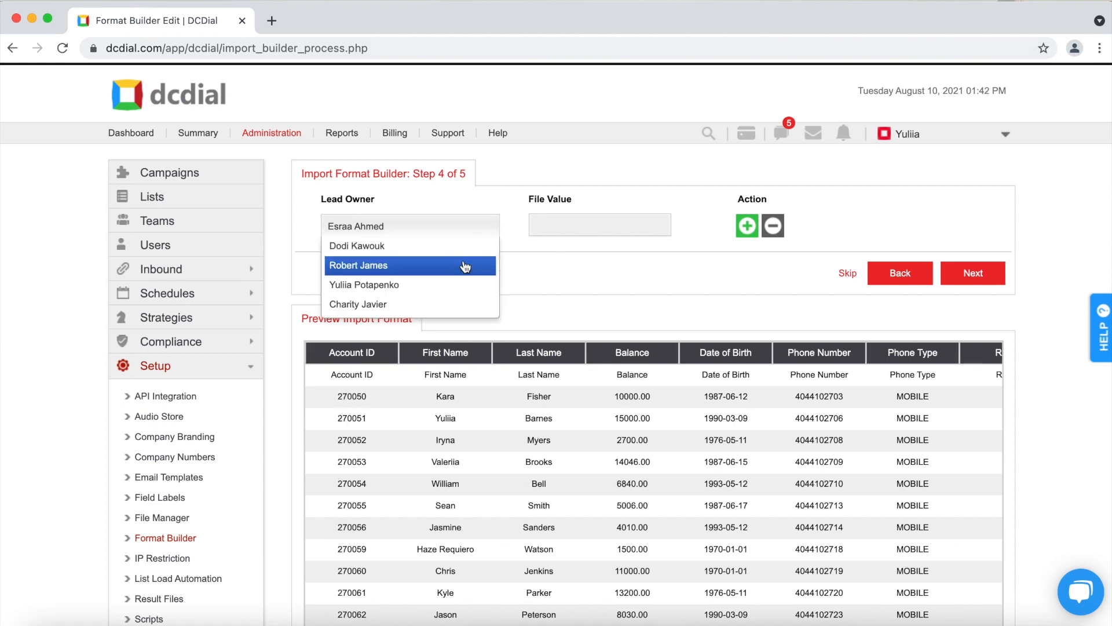
pyautogui.click(370, 266)
pyautogui.click(563, 227)
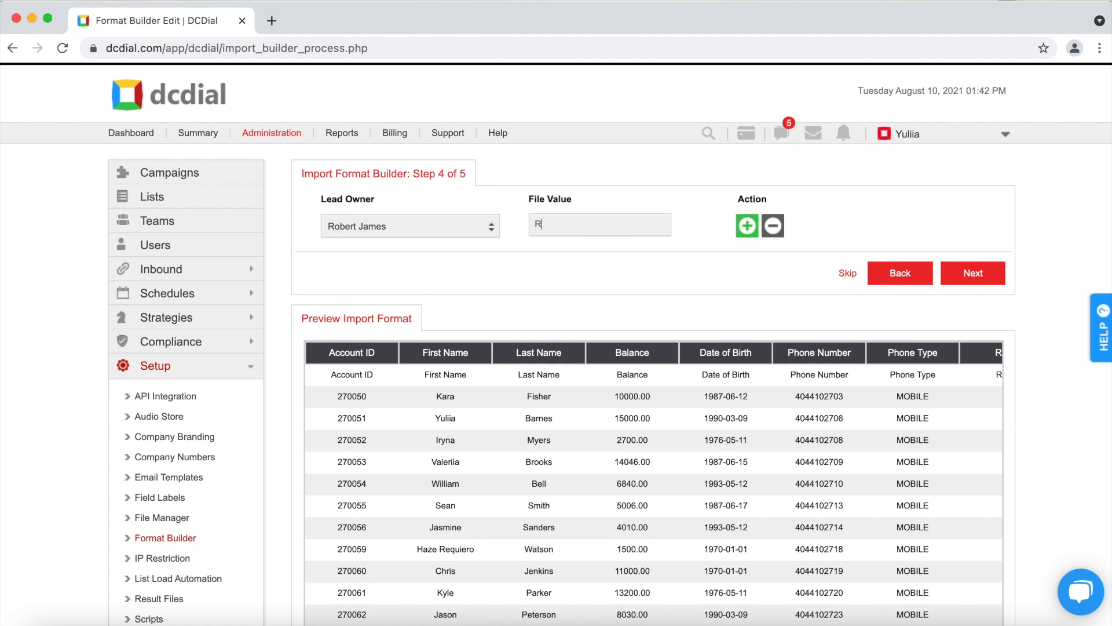
# - Add a second lead owner row with the second owner's name as its file value
pyautogui.click(750, 229)
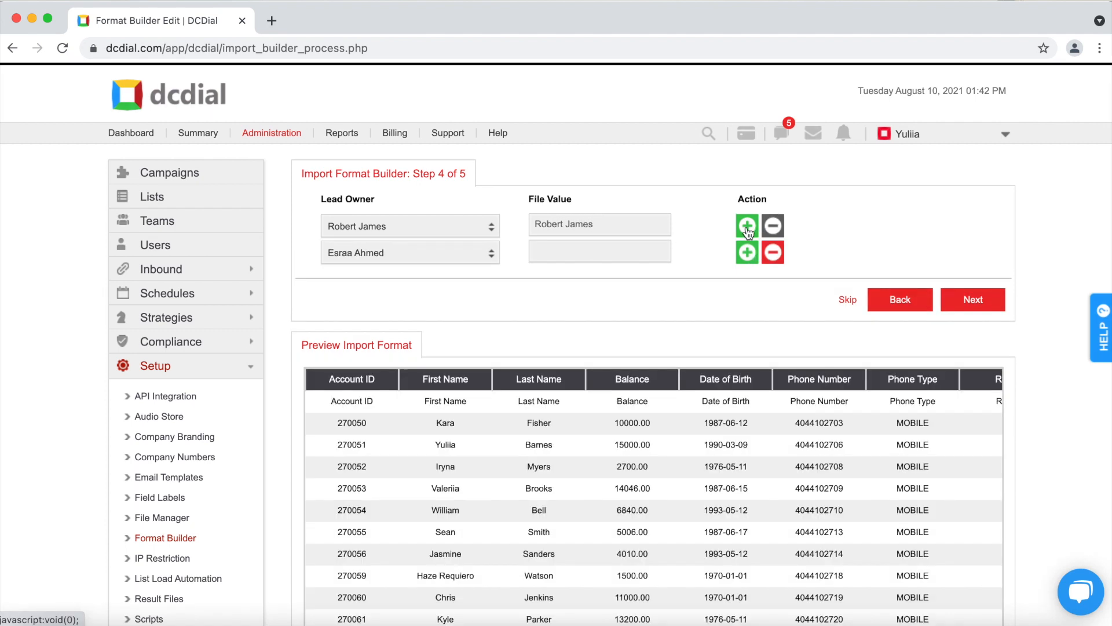
pyautogui.click(450, 256)
pyautogui.scroll(-2, 441, 312)
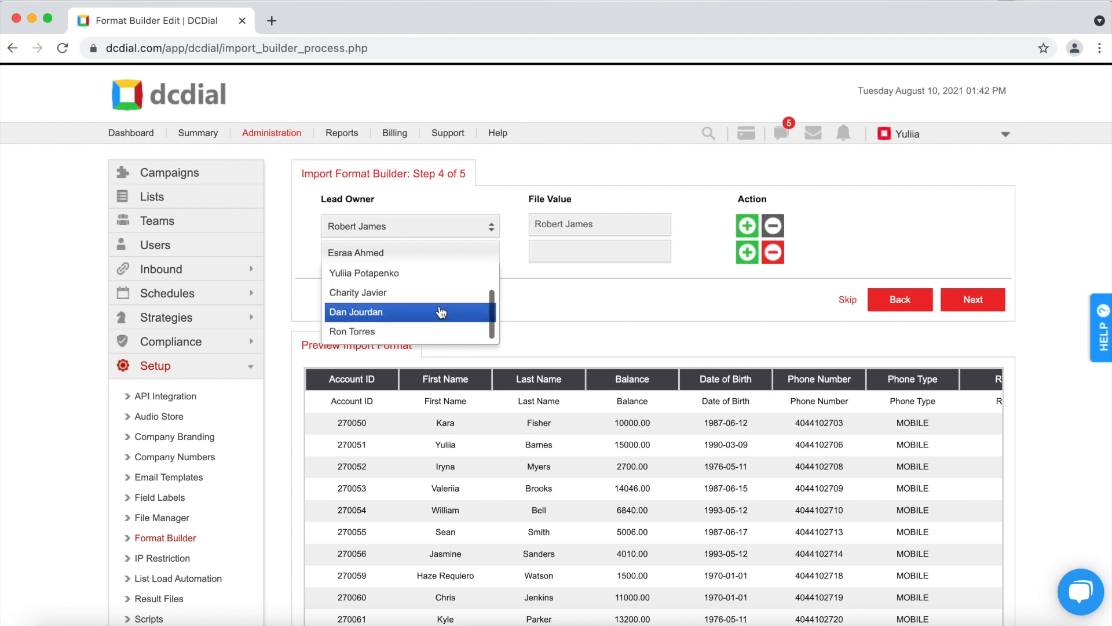
pyautogui.click(434, 328)
pyautogui.click(566, 256)
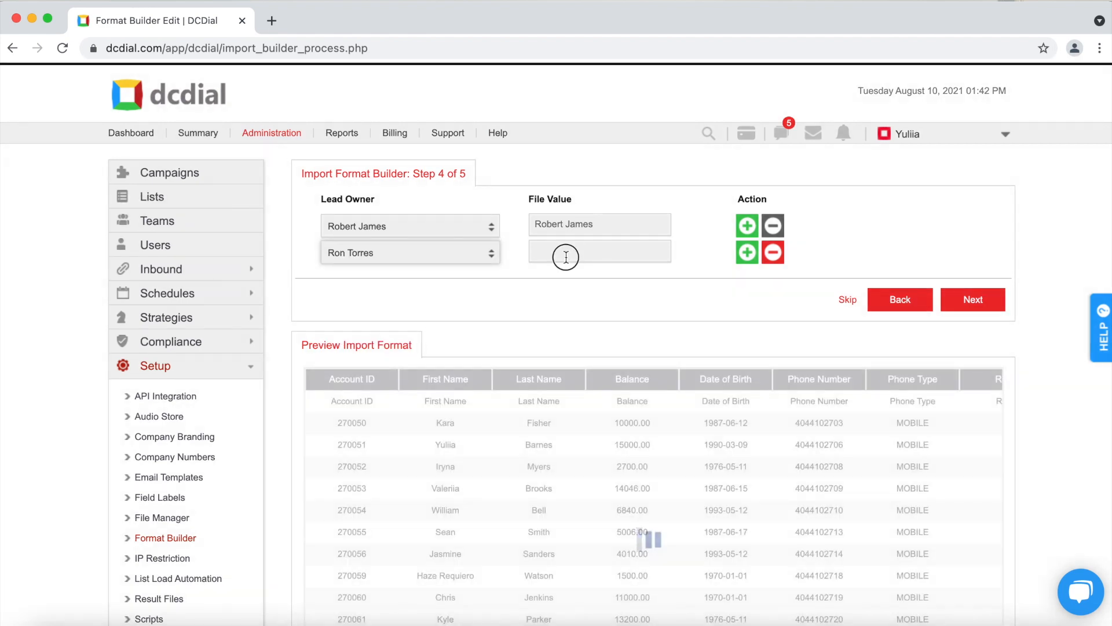
pyautogui.click(693, 258)
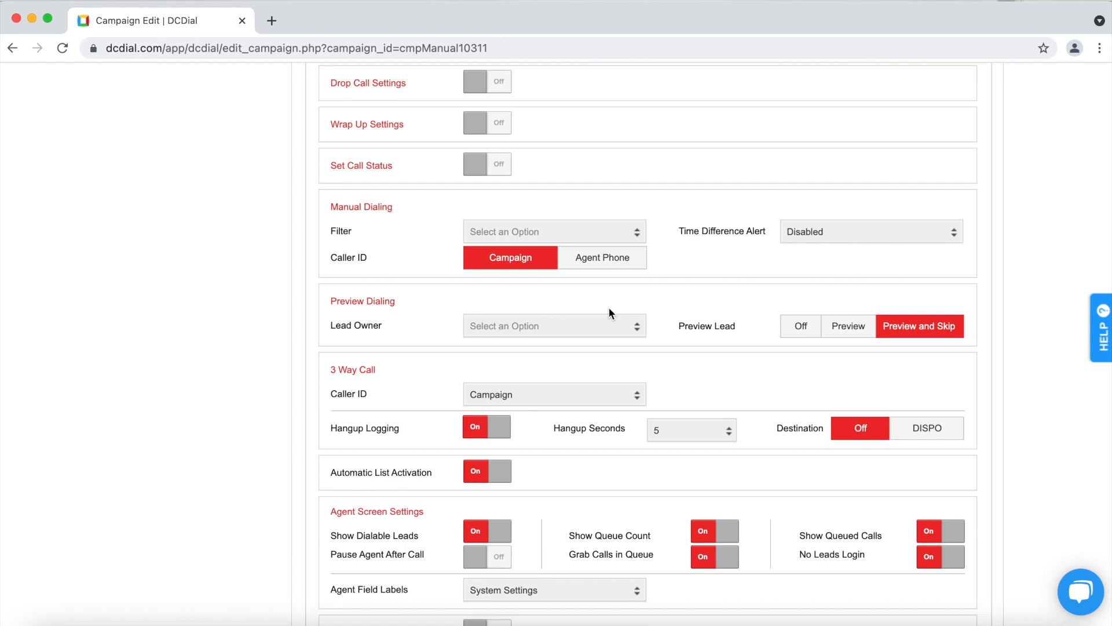
# - Set the campaign's preview-dialing lead owner to Agent and enable lead ownership for card payments
pyautogui.click(549, 325)
pyautogui.click(549, 346)
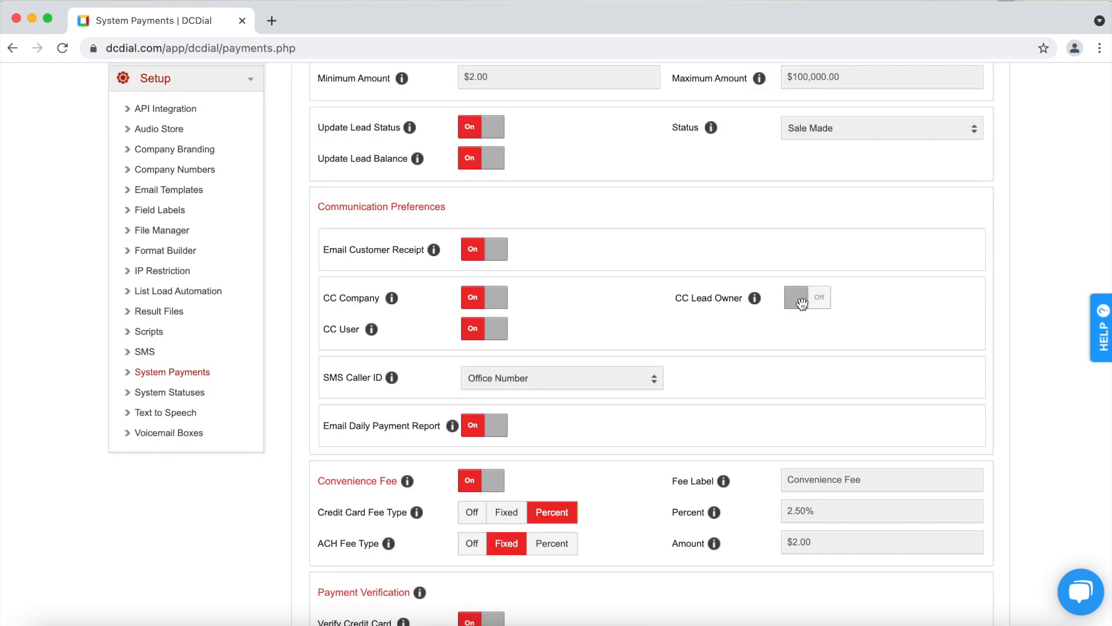
pyautogui.click(807, 297)
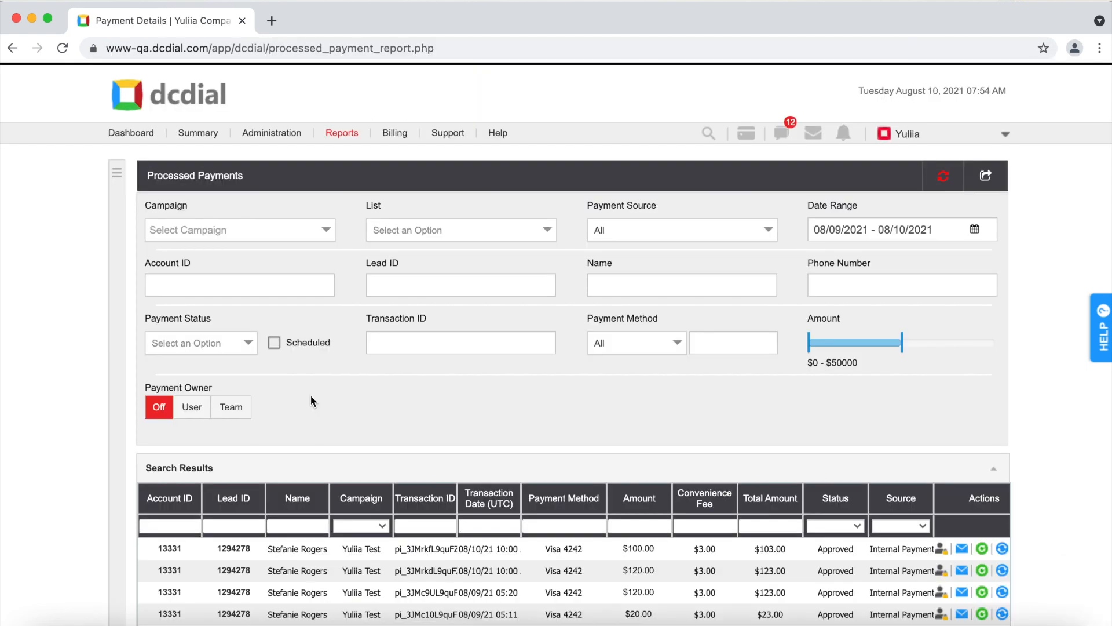
# - Pick a searched individual user as payment owner and advance the builder to Step 5 of 5
pyautogui.click(197, 409)
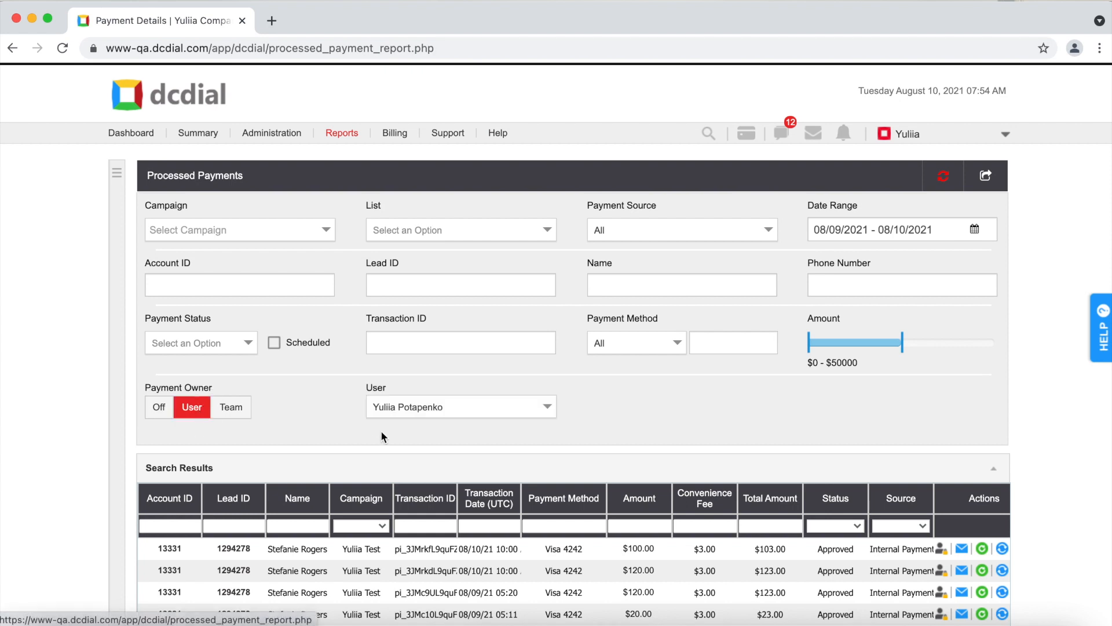
pyautogui.click(467, 405)
pyautogui.write('ron')
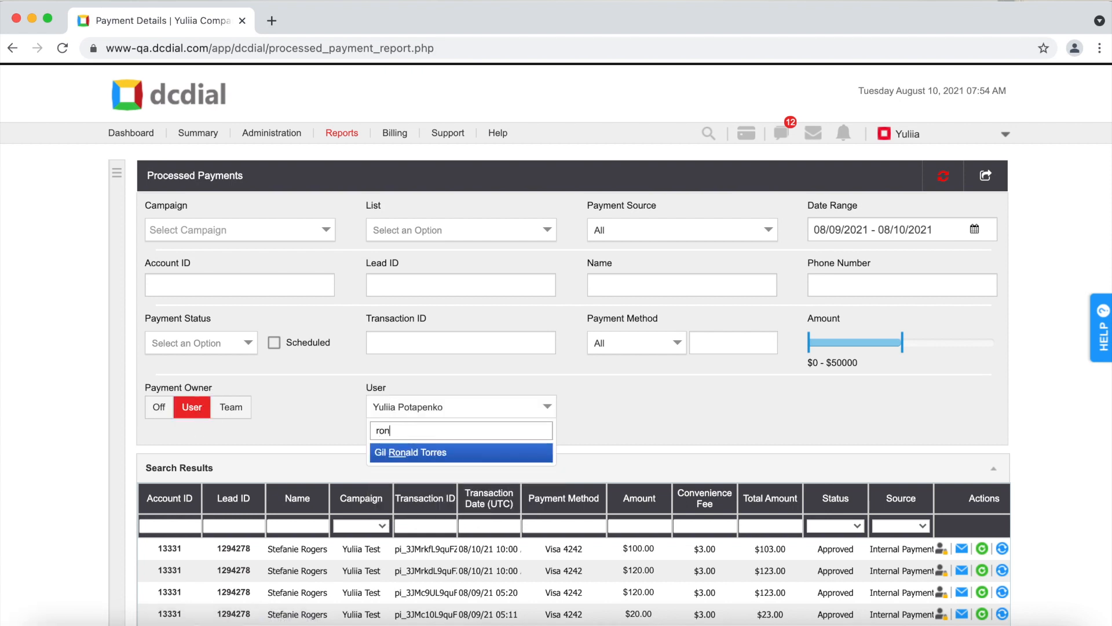
pyautogui.click(444, 453)
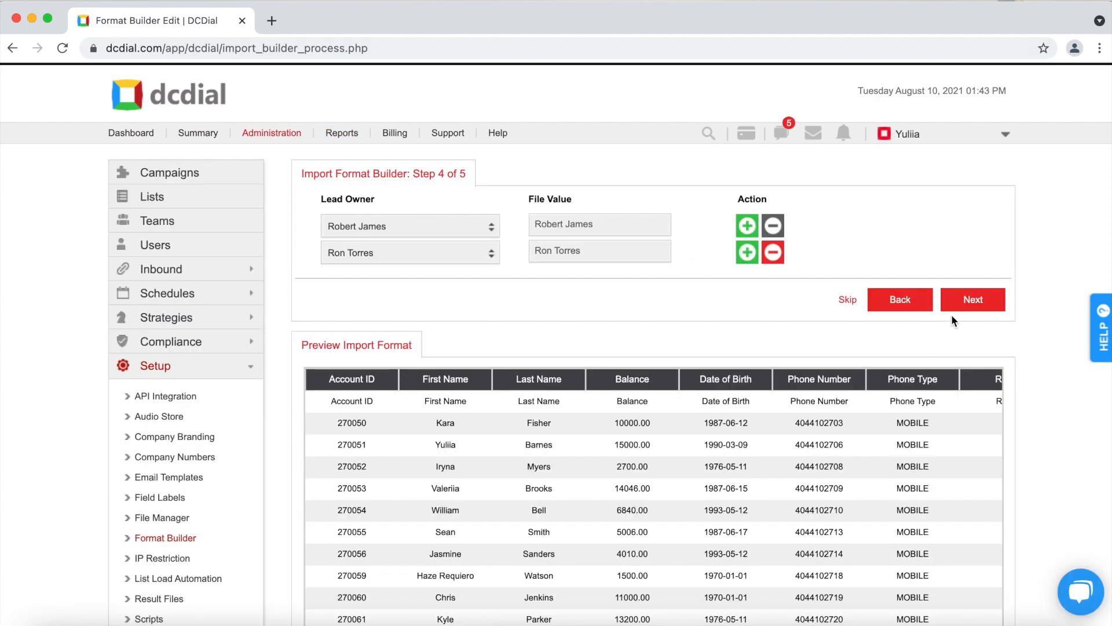
pyautogui.click(971, 299)
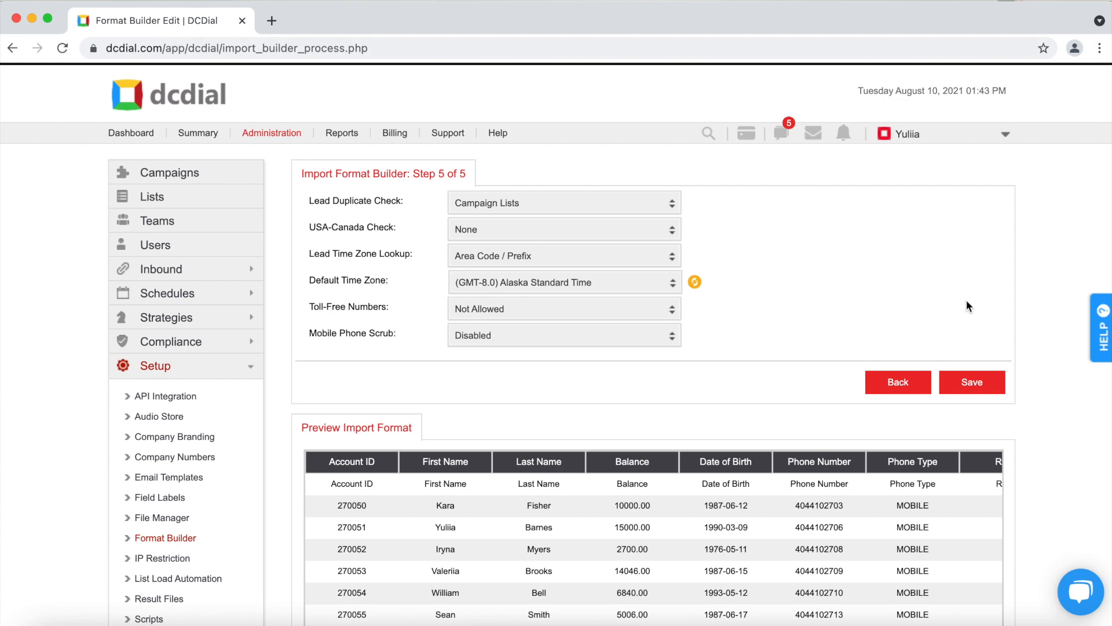
# - Set duplicate check to List, USA-Canada check to Valid Area Code and Prefix, and time-zone lookup to Area Code / Prefix and Zip Code
pyautogui.click(550, 204)
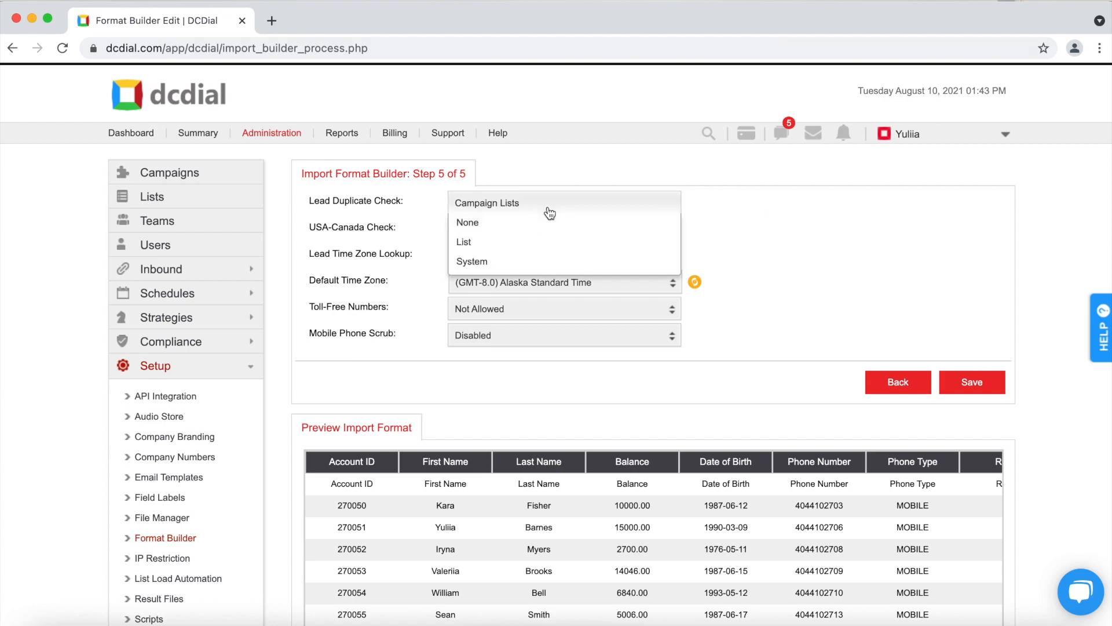
pyautogui.click(547, 242)
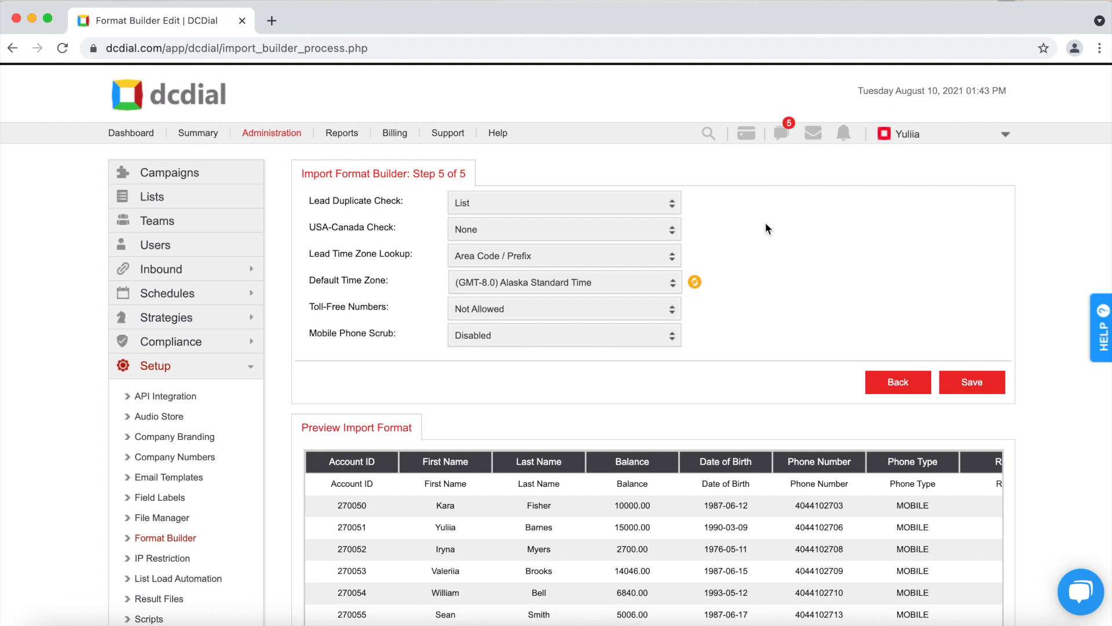
pyautogui.click(620, 237)
pyautogui.click(617, 290)
pyautogui.click(608, 255)
pyautogui.click(611, 300)
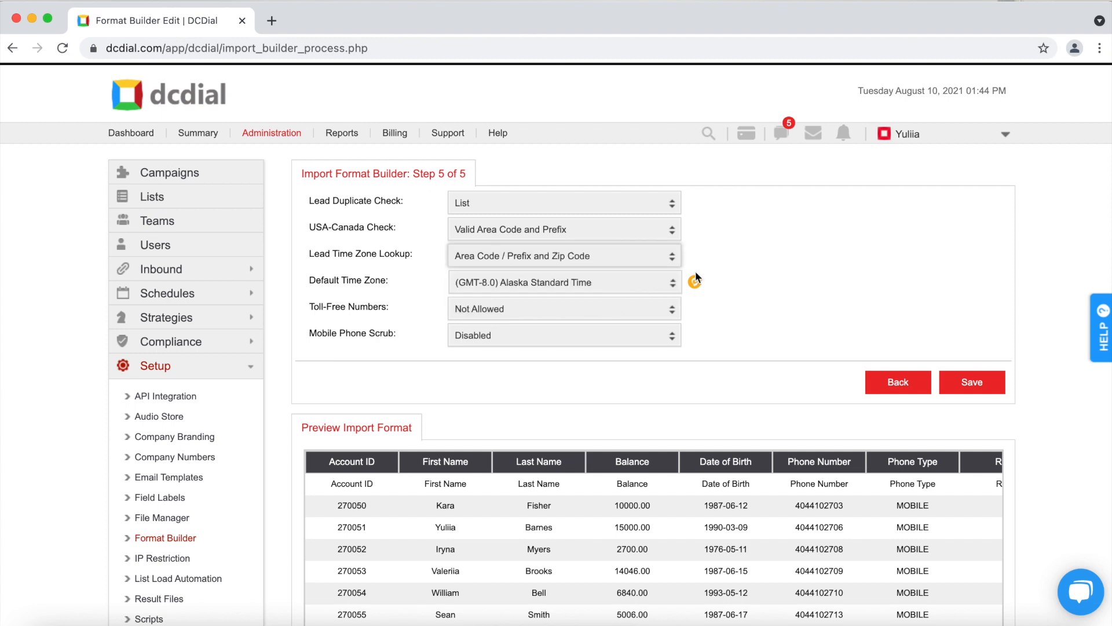
# - Make (GMT-4.0) Eastern Standard Time the default, keep toll-free Not Allowed and mobile scrub Disabled
pyautogui.click(617, 281)
pyautogui.scroll(-3, 609, 359)
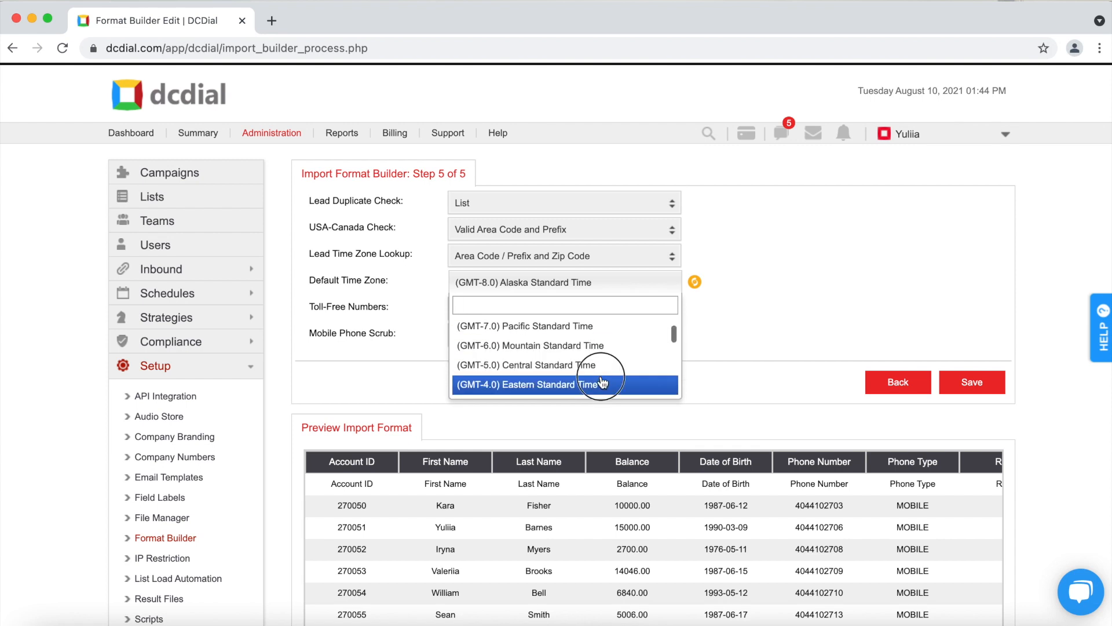
pyautogui.click(606, 385)
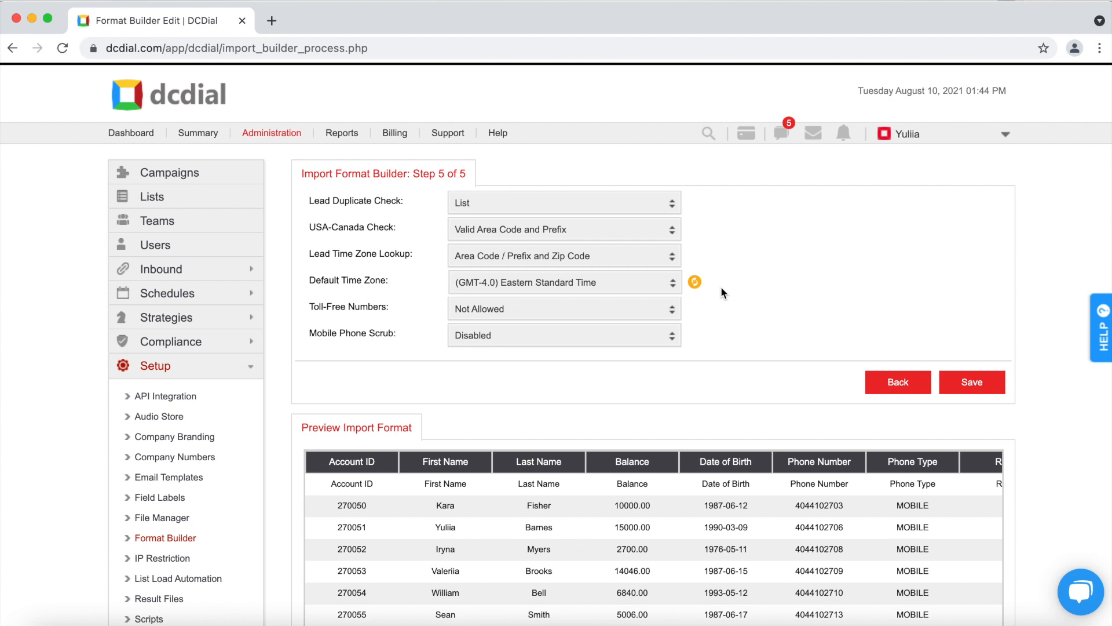
pyautogui.click(574, 315)
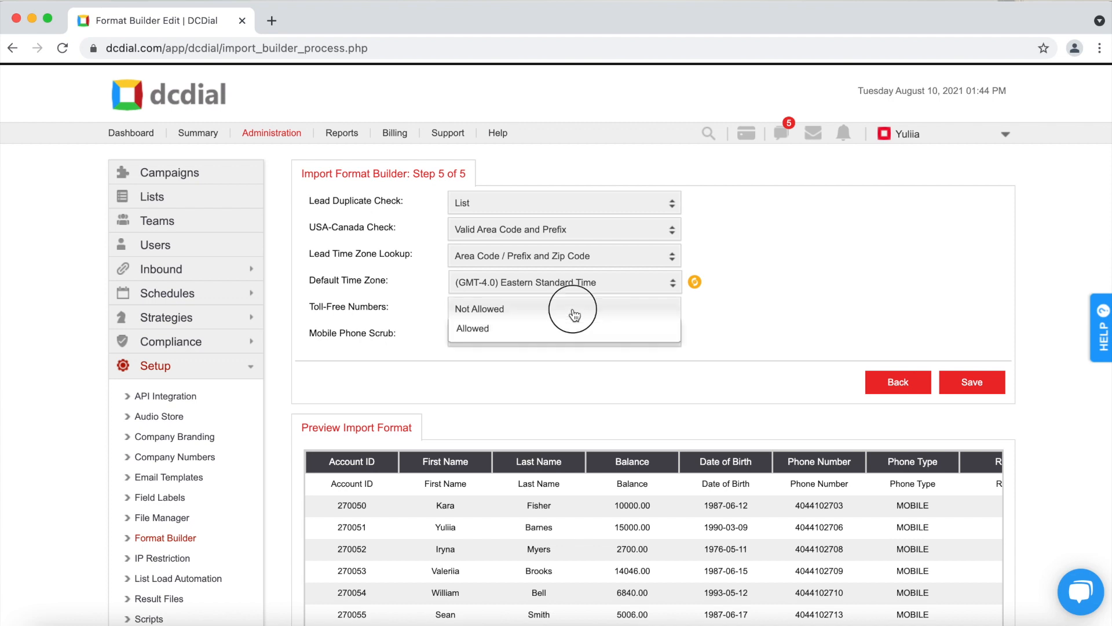
pyautogui.click(575, 313)
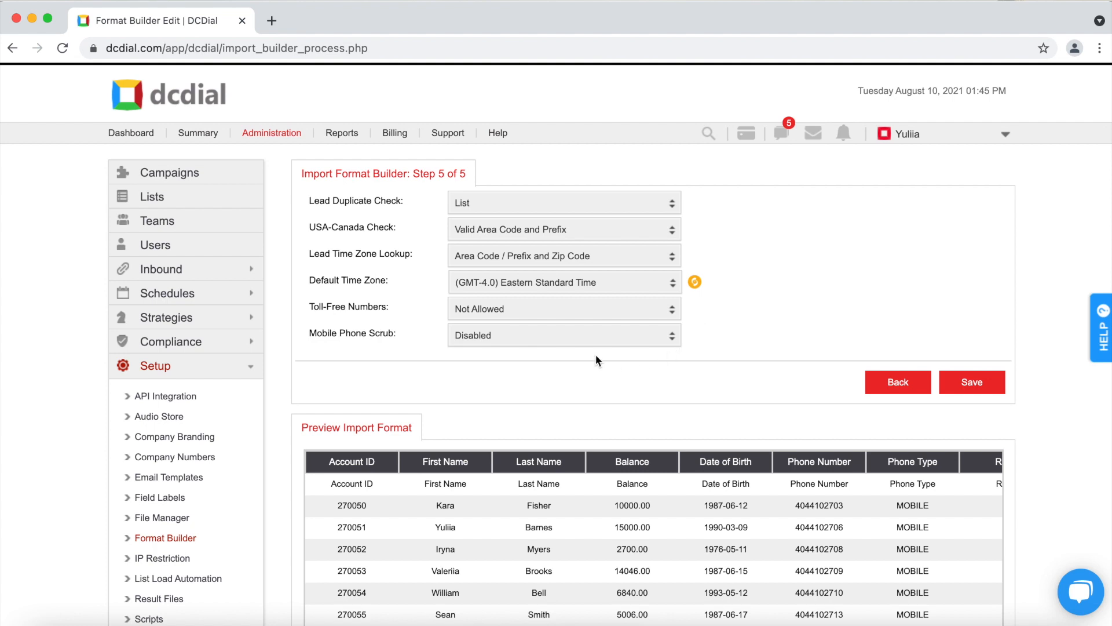
pyautogui.click(565, 341)
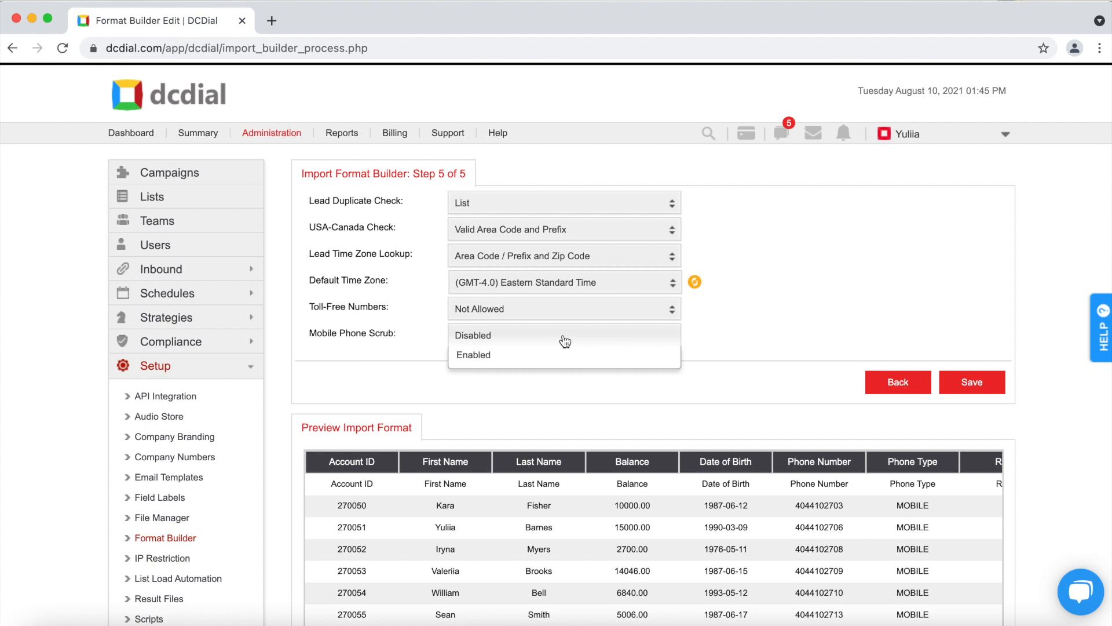
pyautogui.click(709, 321)
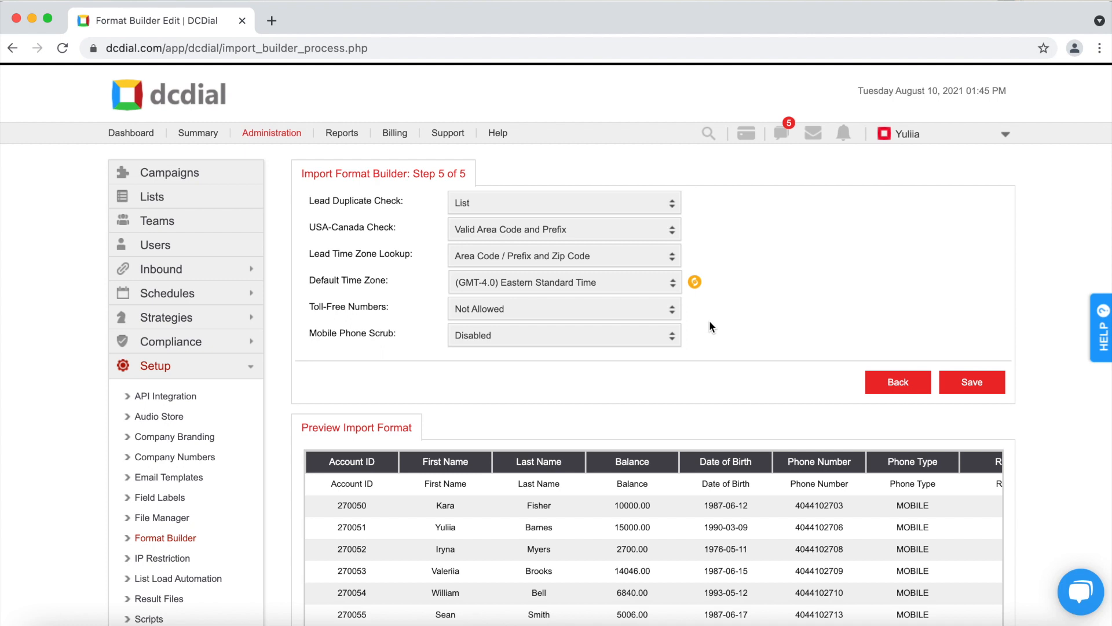
# - Save the completed import format from Step 5 of 5
pyautogui.click(979, 382)
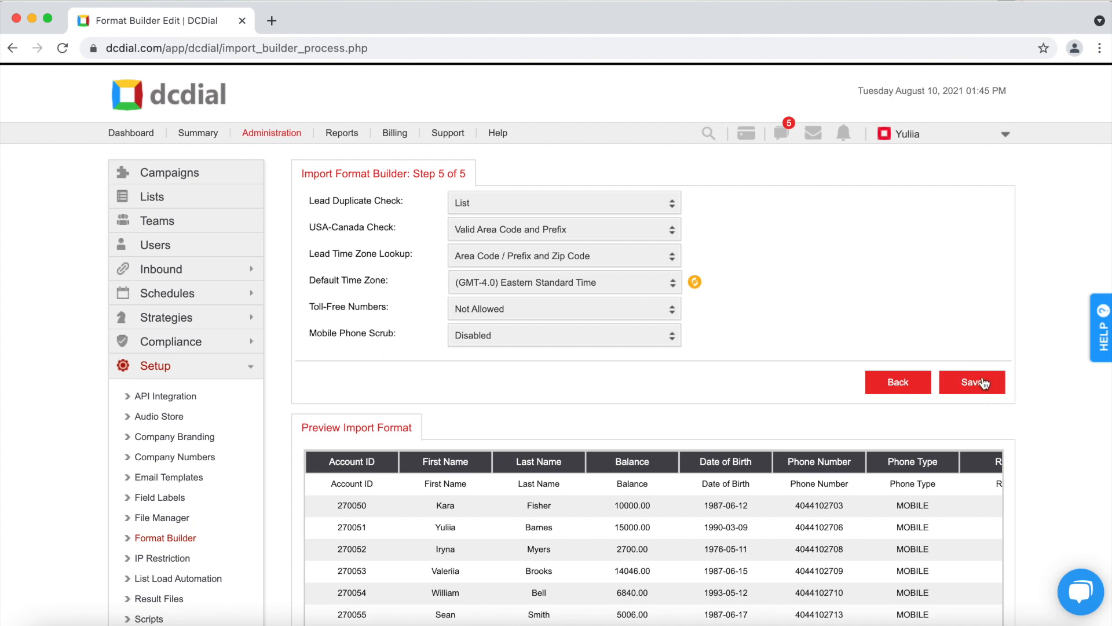